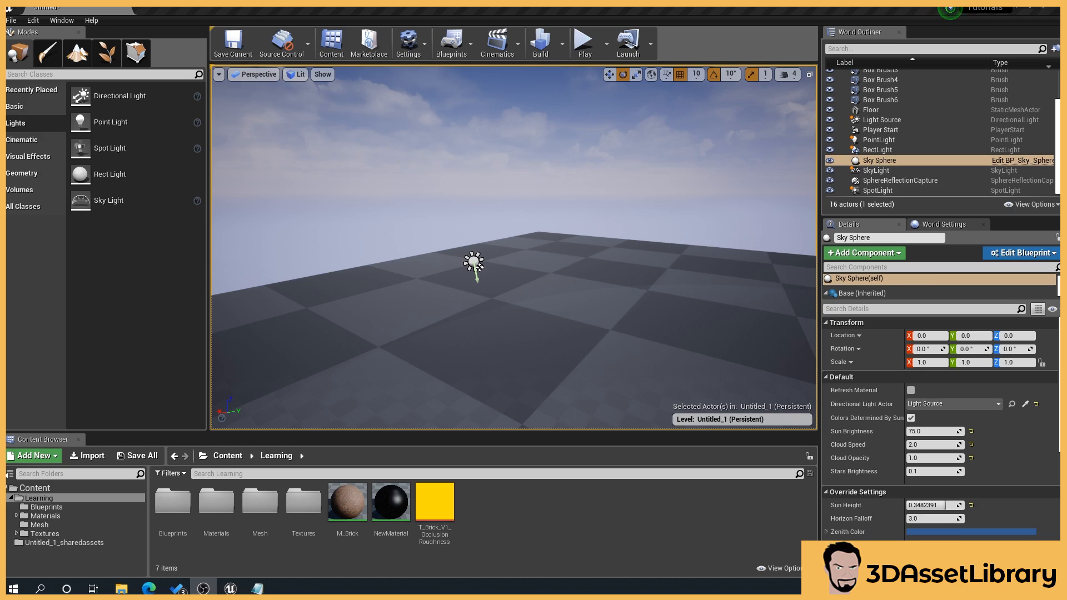
- Select the directional light Light Source in the level and rotate it about 60 degrees around the Z axis
left_click_drag(557, 283, 564, 272)
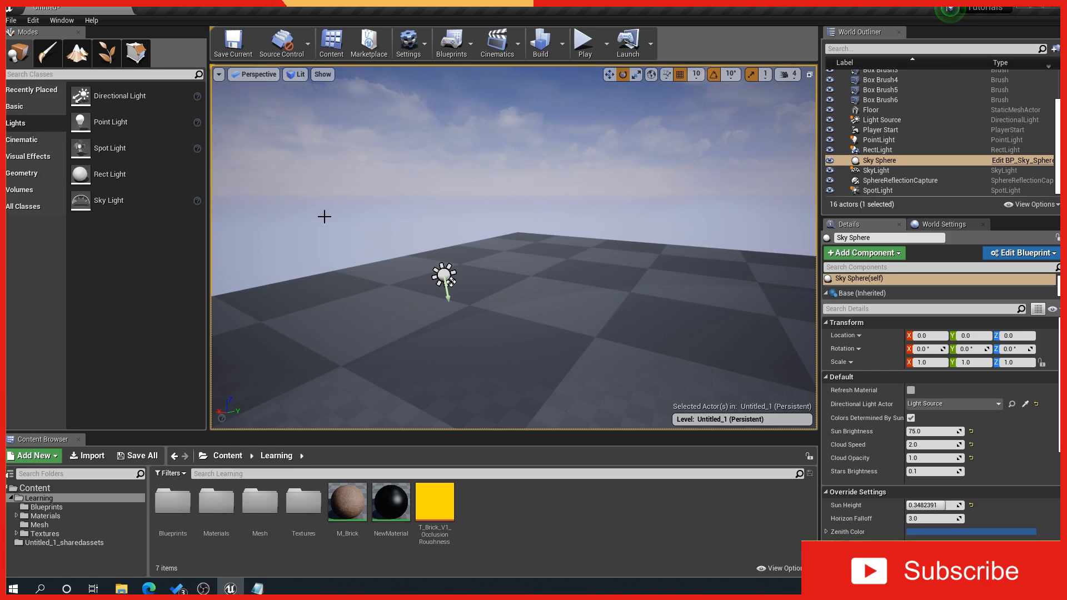
middle_click_drag(497, 321, 511, 356)
left_click_drag(497, 322, 479, 281)
left_click(330, 229)
middle_click_drag(444, 269, 400, 256)
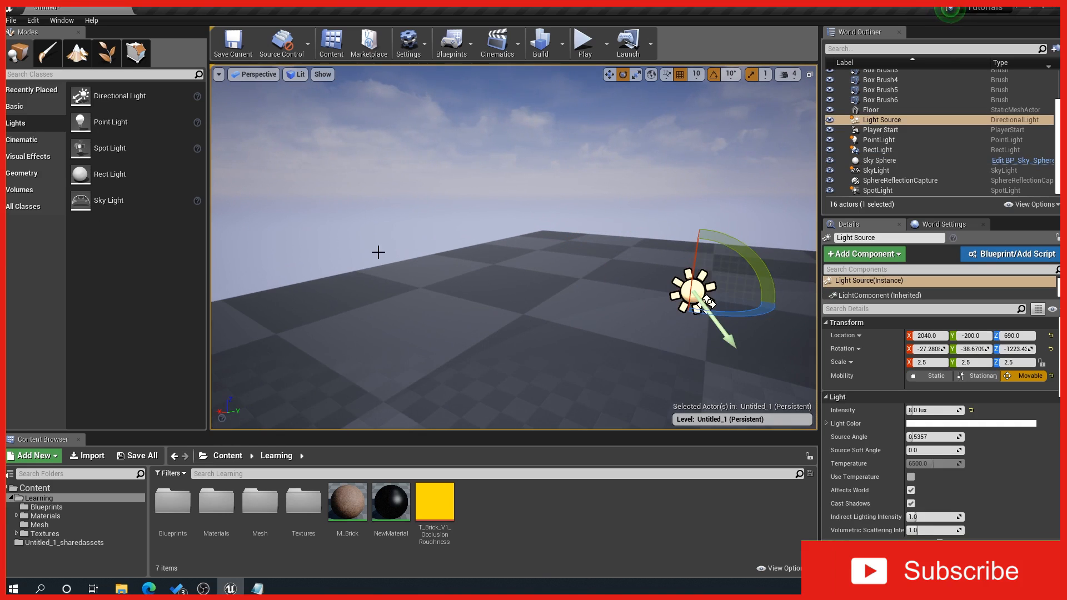
left_click_drag(424, 254, 450, 269)
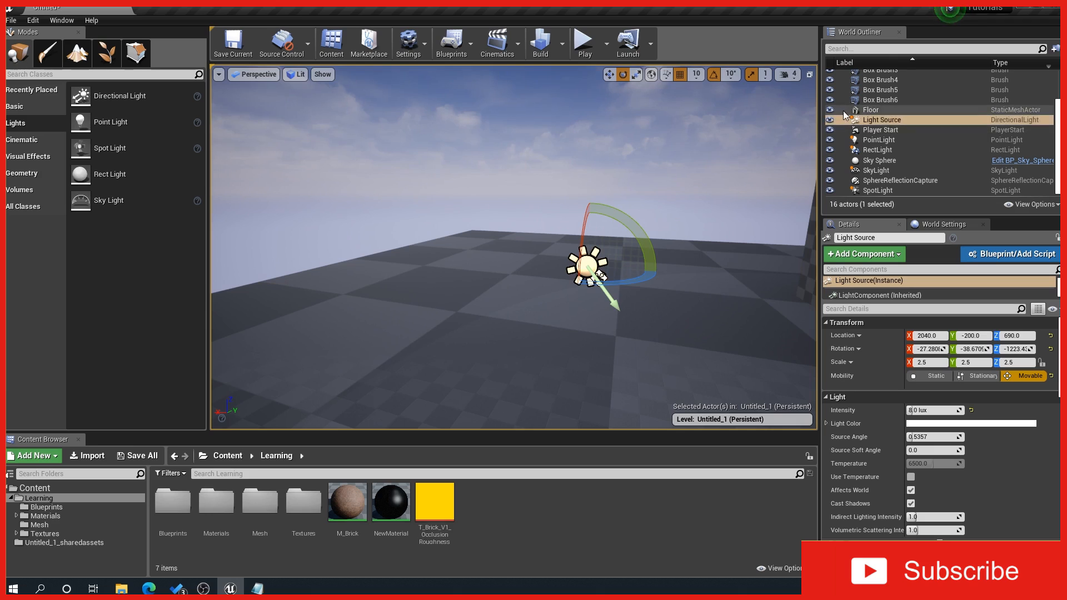
double_click(1002, 120)
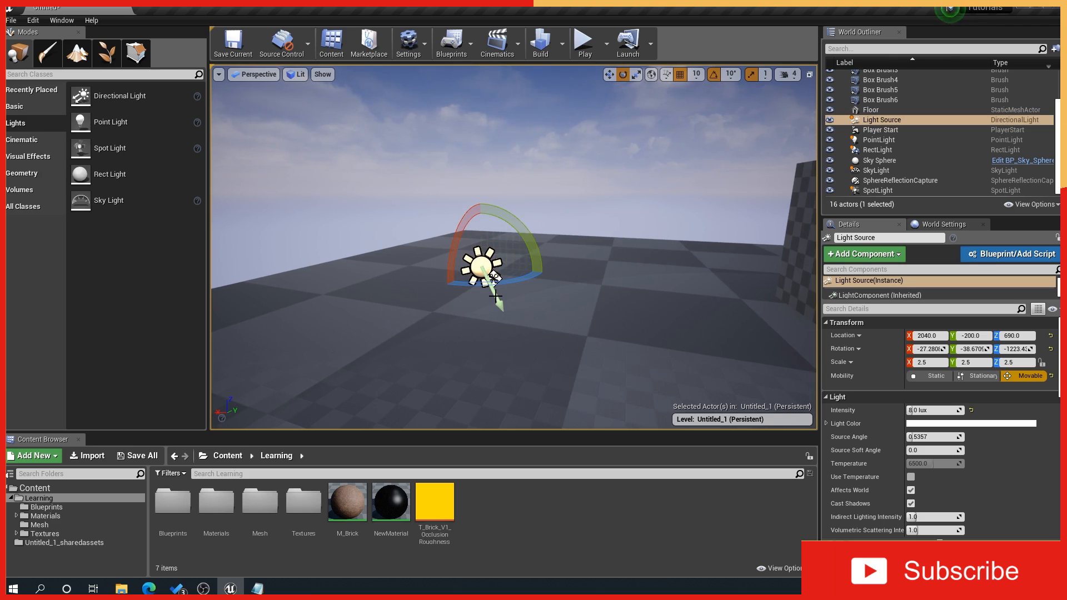
mouse_move(489, 276)
left_mouse_down()
mouse_move(581, 281)
mouse_move(480, 282)
left_mouse_up()
scroll(592, 308, "down", 3)
right_click_drag(590, 310, 572, 309)
left_click_drag(412, 286, 383, 285)
middle_click_drag(538, 308, 517, 312)
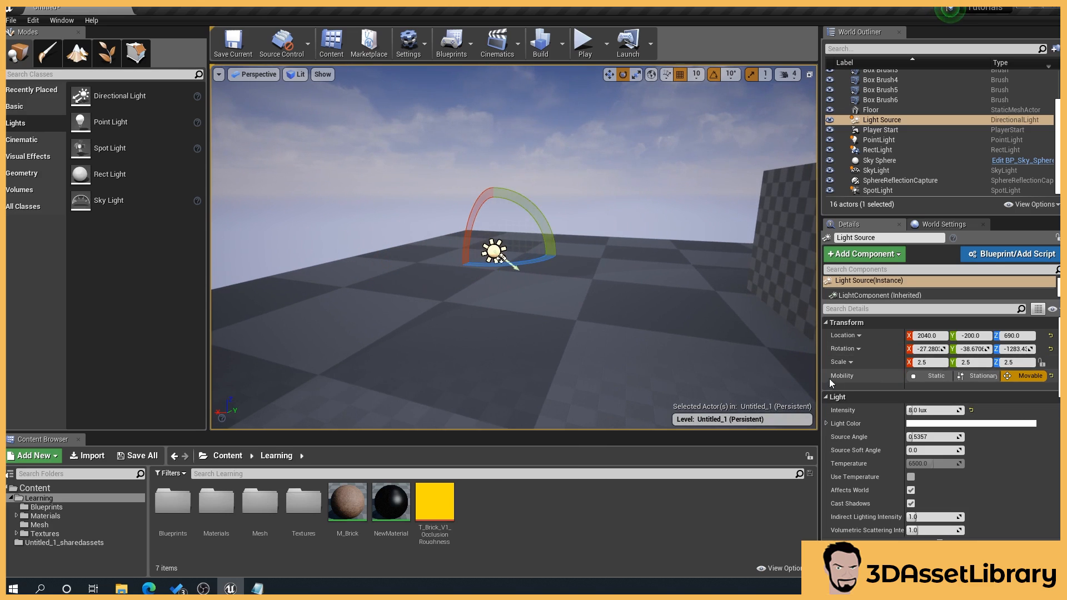
- Try the Stationary and Static mobility options on the directional light, returning it to Movable each time
left_click(977, 376)
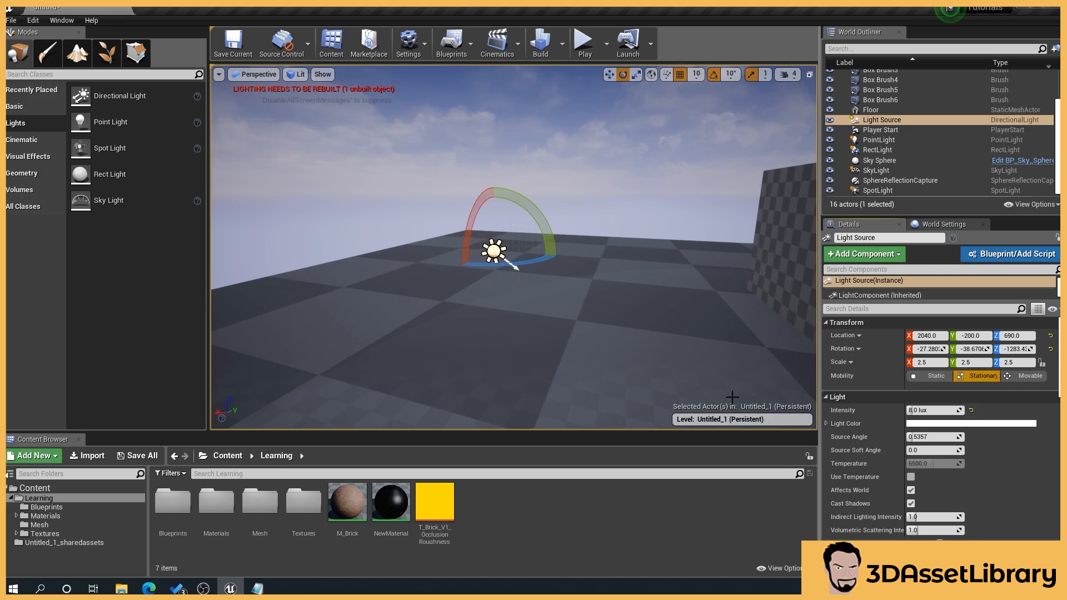
left_click(1017, 376)
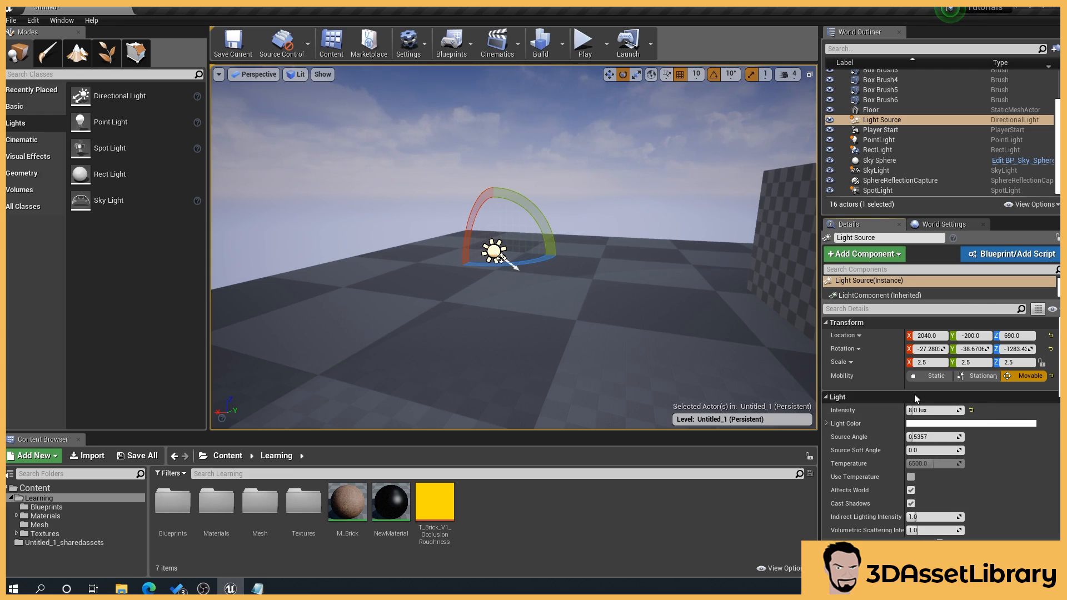
left_click(929, 375)
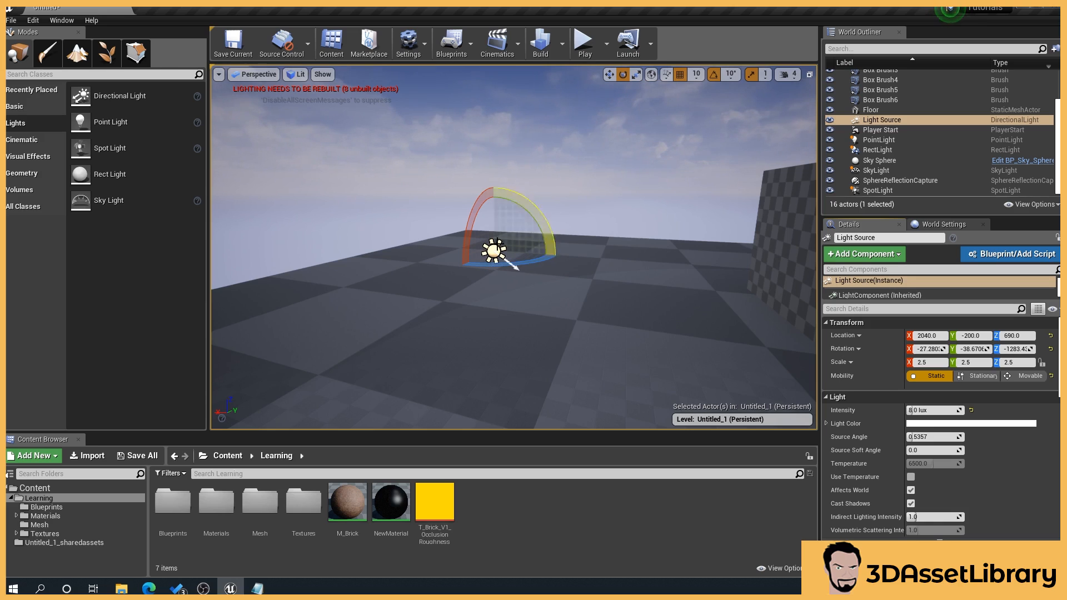
left_click(1027, 376)
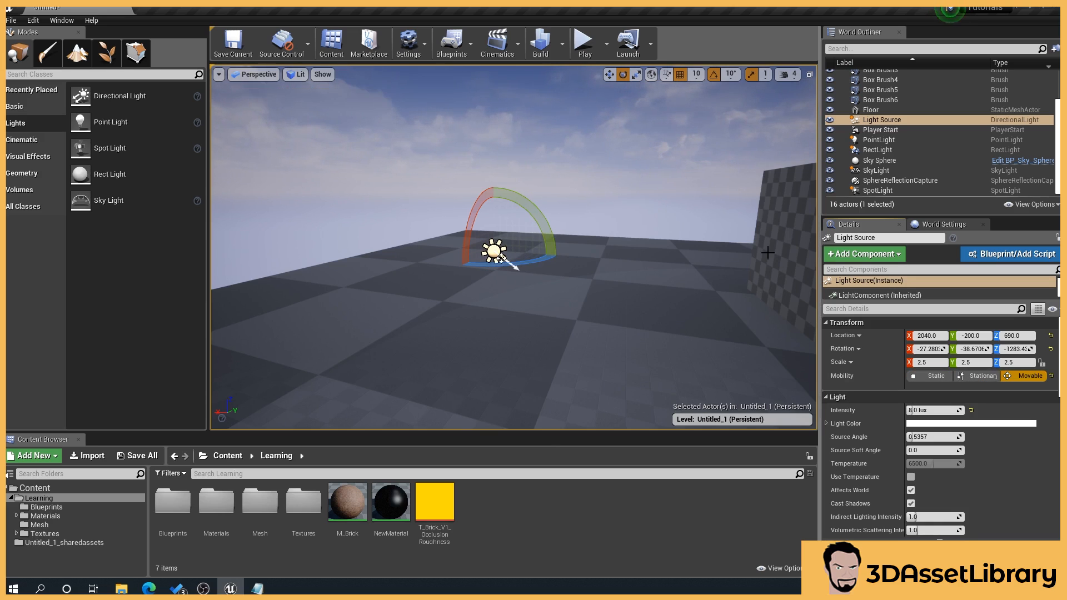
- Rotate the directional light further around the Z axis to about -1753 degrees, swinging the wall's shadow across the floor
left_click_drag(503, 261, 502, 258)
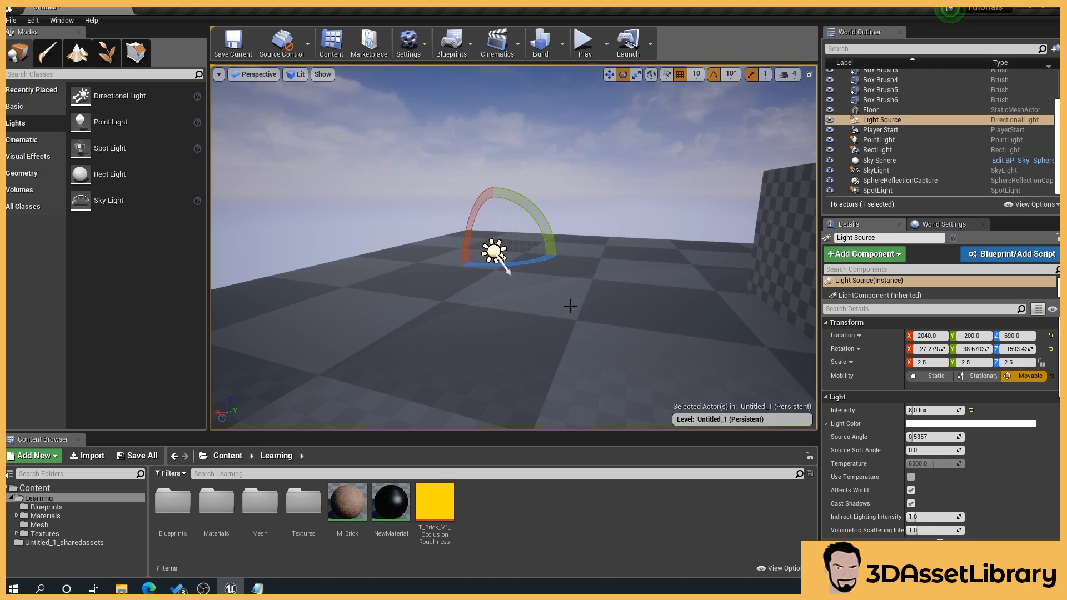
left_click_drag(542, 259, 586, 251)
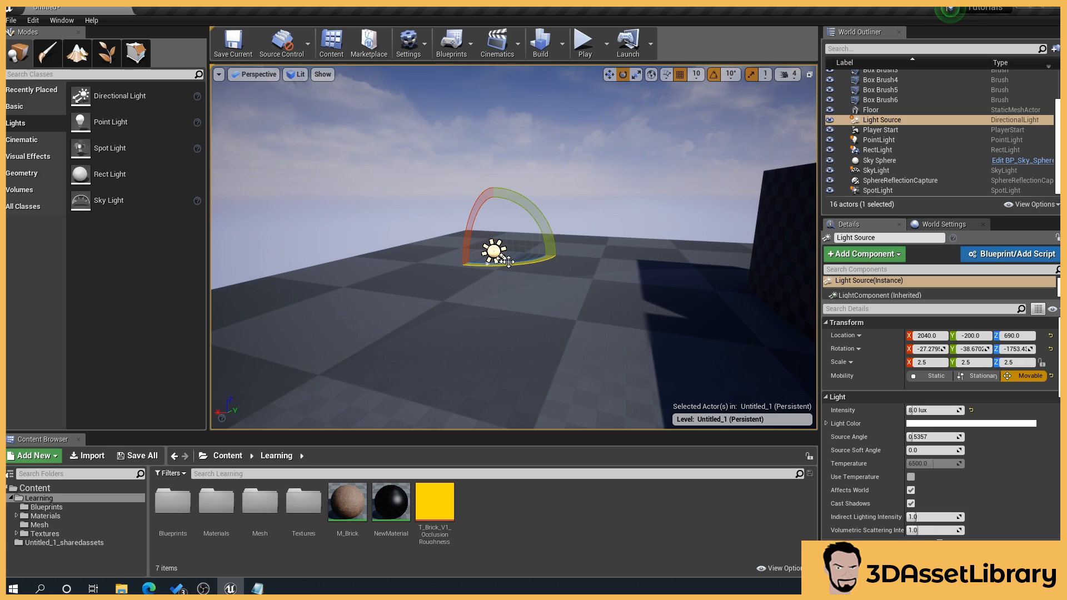
left_click_drag(508, 262, 669, 279)
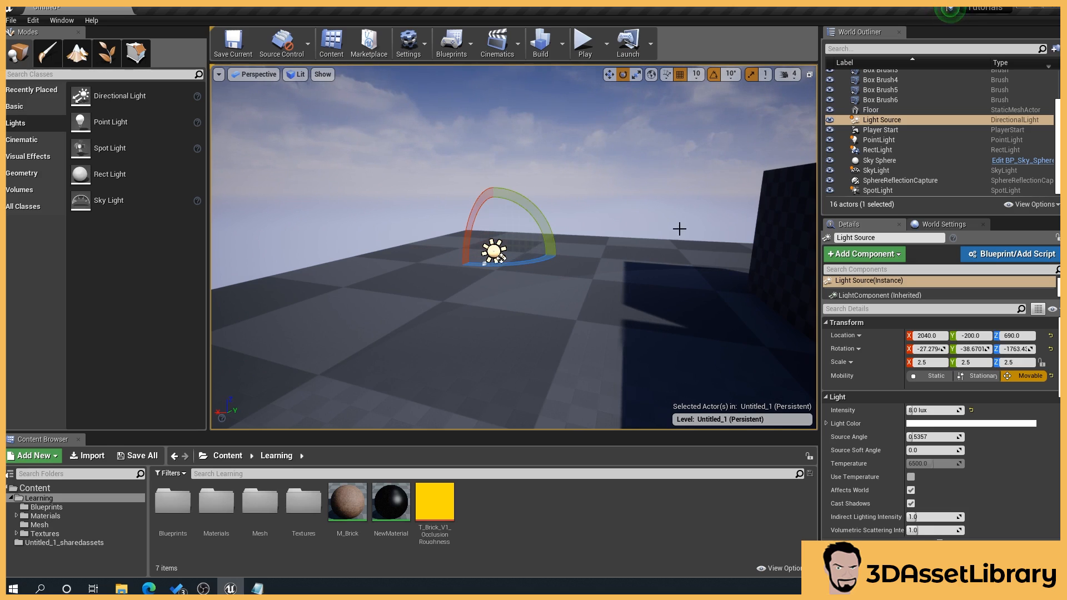
left_click_drag(536, 262, 520, 372)
left_click_drag(533, 262, 575, 265)
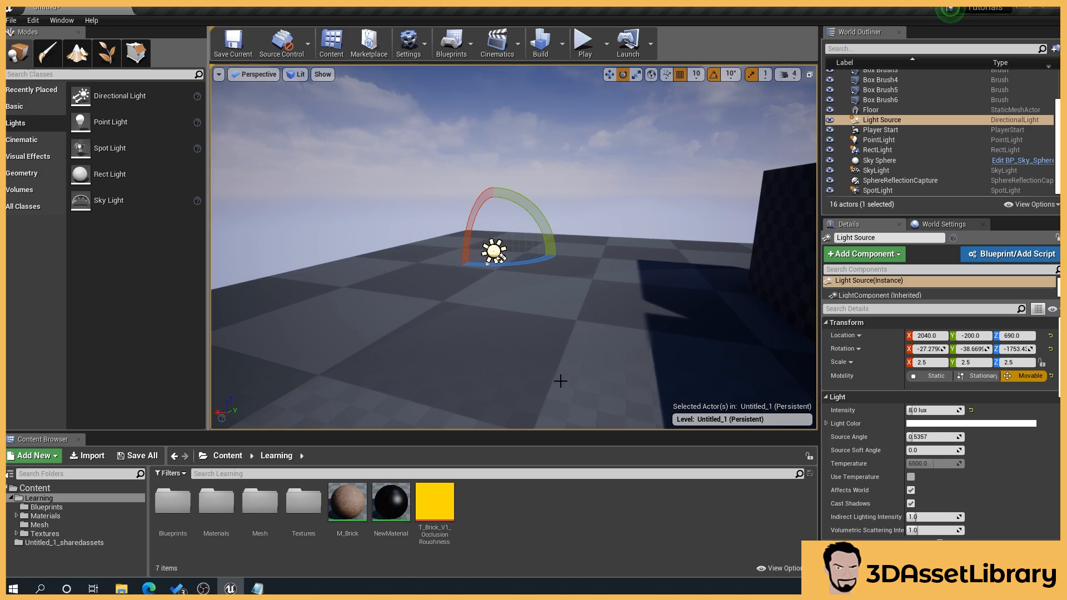
scroll(459, 298, "down", 1)
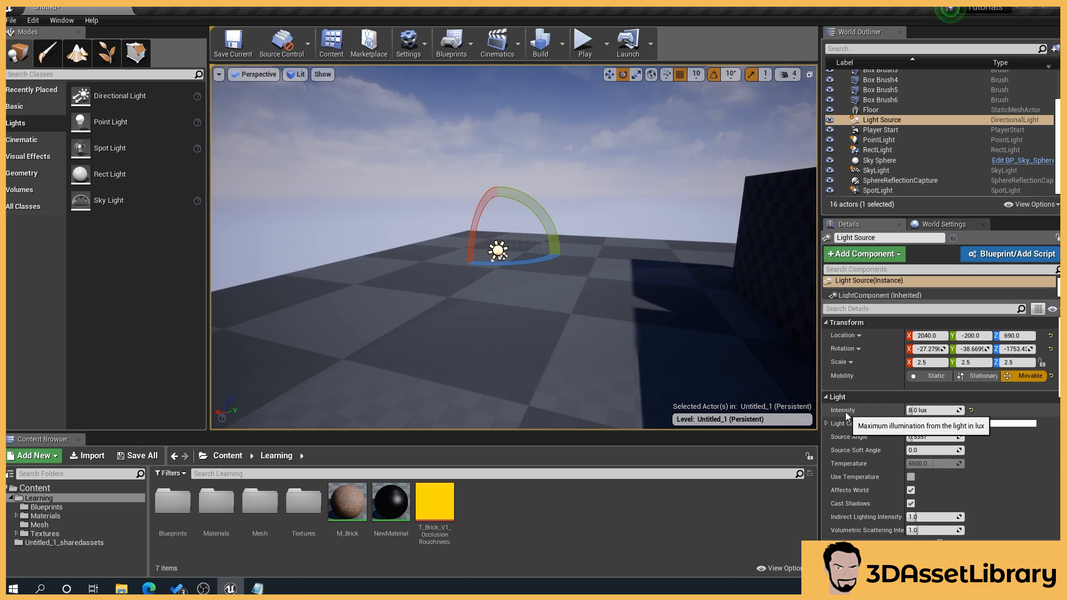
- Try a different intensity and a pale pink light color on the directional light
left_click_drag(939, 409, 941, 488)
key("ctrl+z")
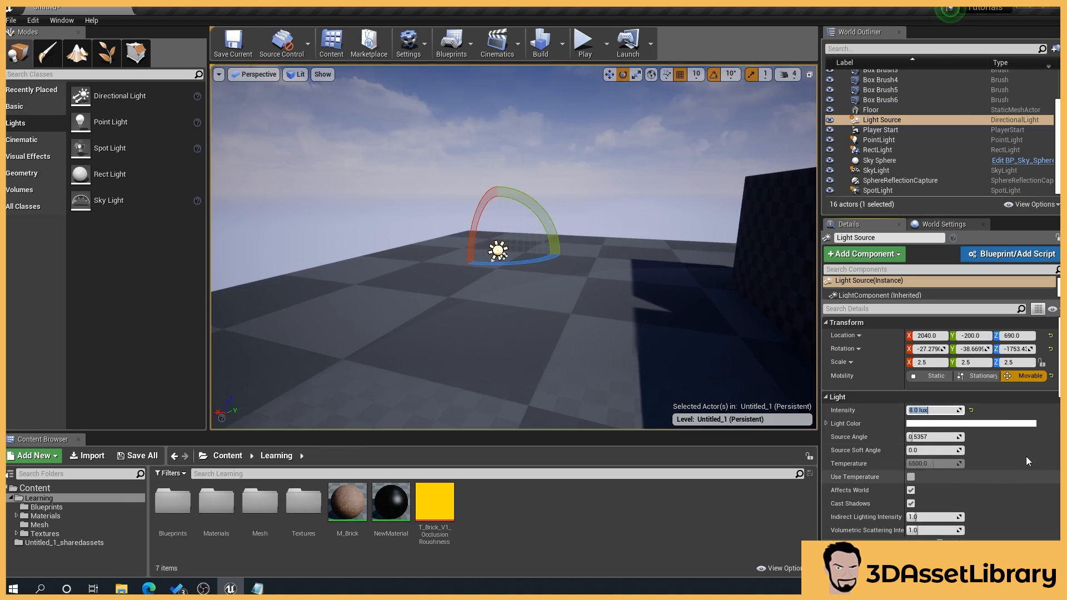
left_click(1005, 424)
left_click(864, 377)
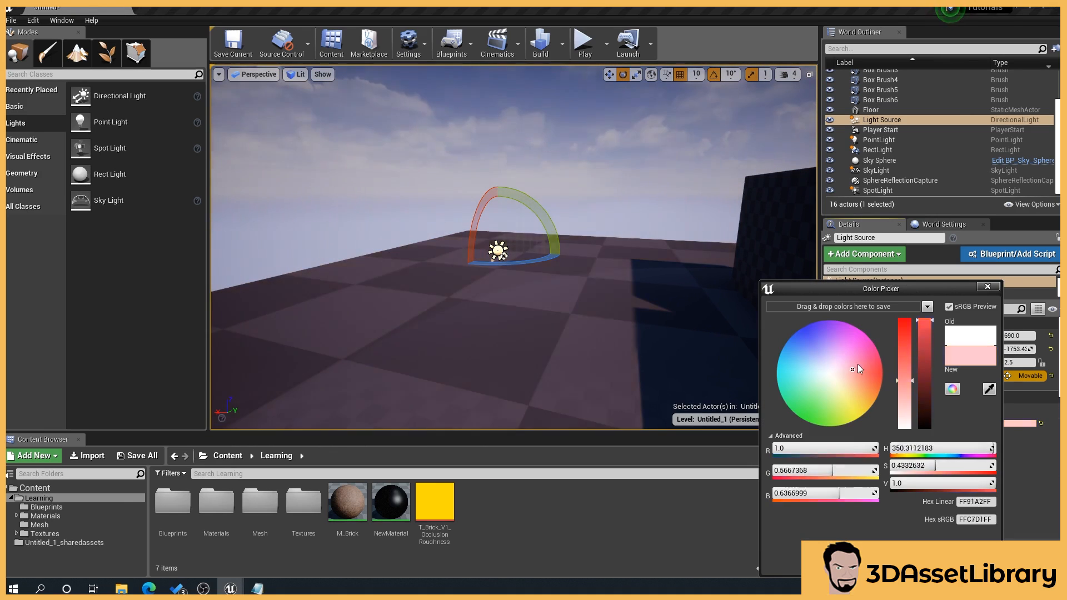
left_click(976, 563)
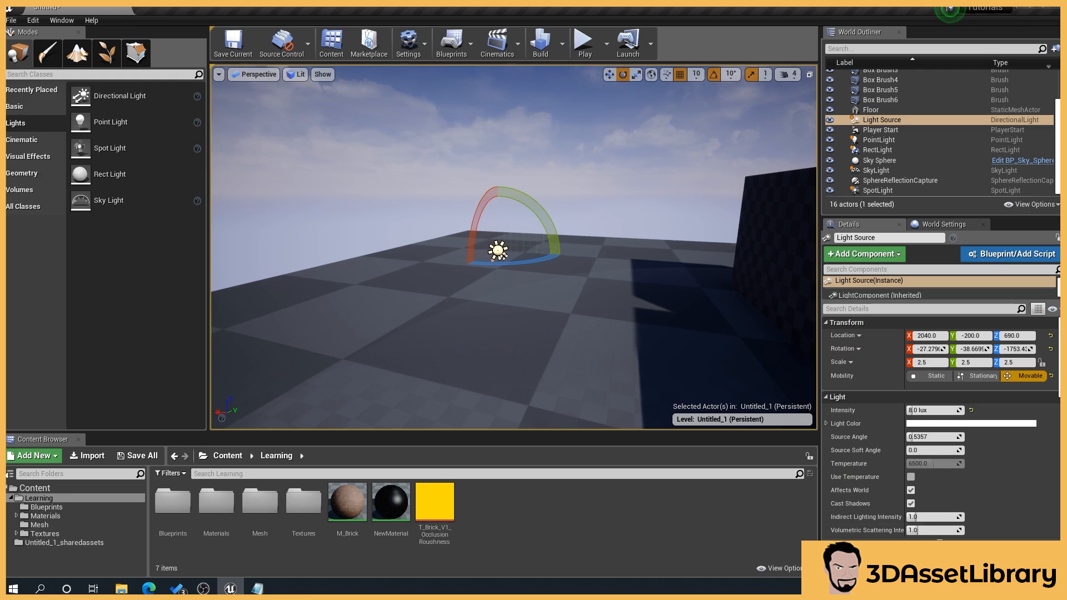
- Focus on the PointLight inside the checkered box room and compare the room with the light hidden and shown
scroll(872, 458, "down", 2)
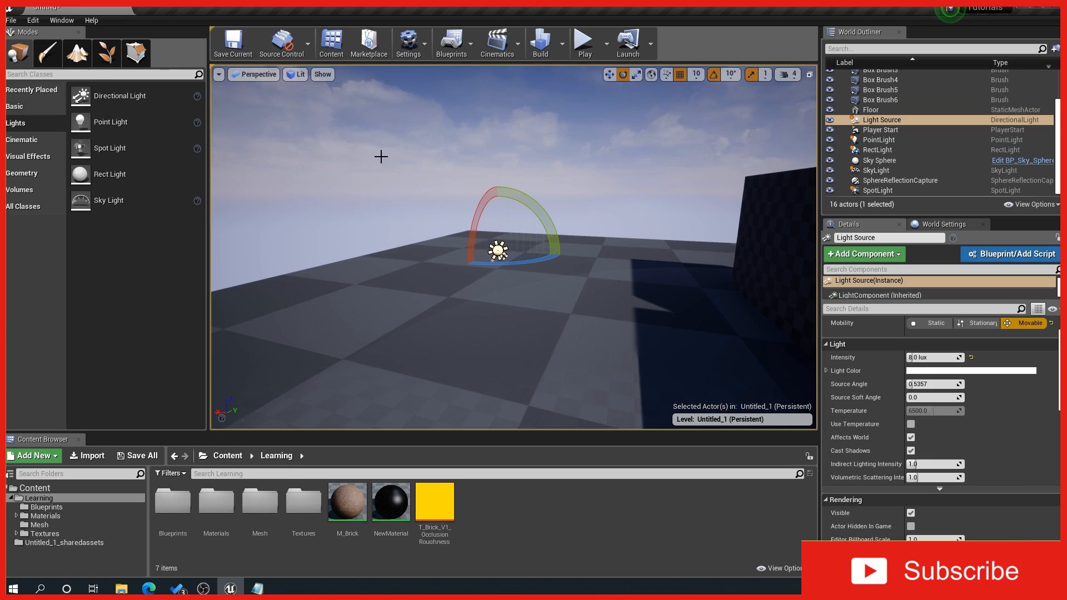
key("s")
right_click_drag(381, 157, 356, 200)
key("s")
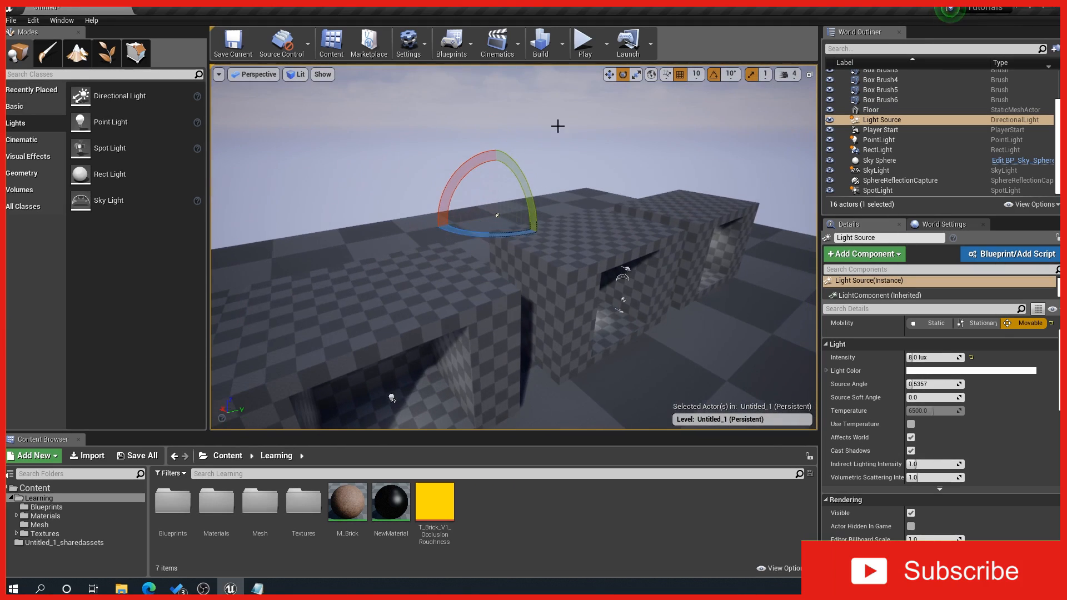
left_click_drag(486, 237, 548, 243)
key("w")
right_click_drag(547, 243, 439, 266)
key("d")
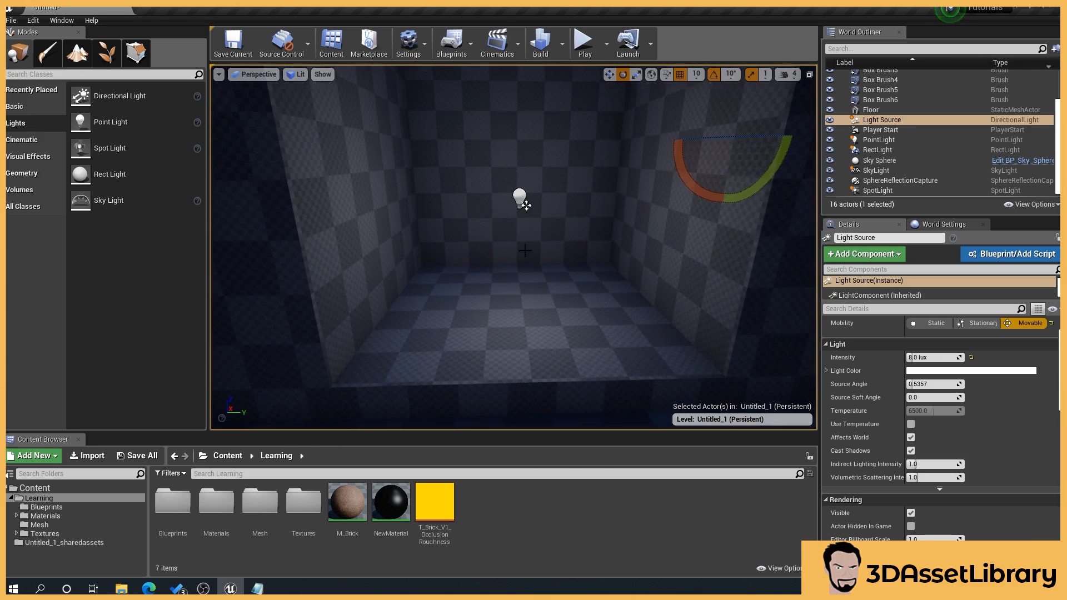
double_click(854, 144)
left_click(830, 139)
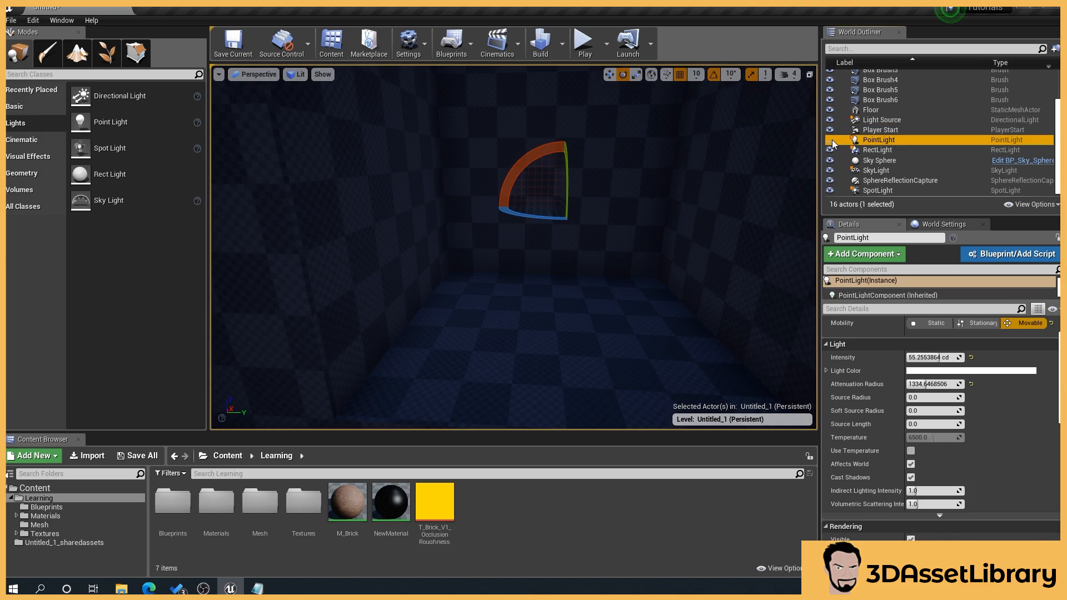
left_click(830, 140)
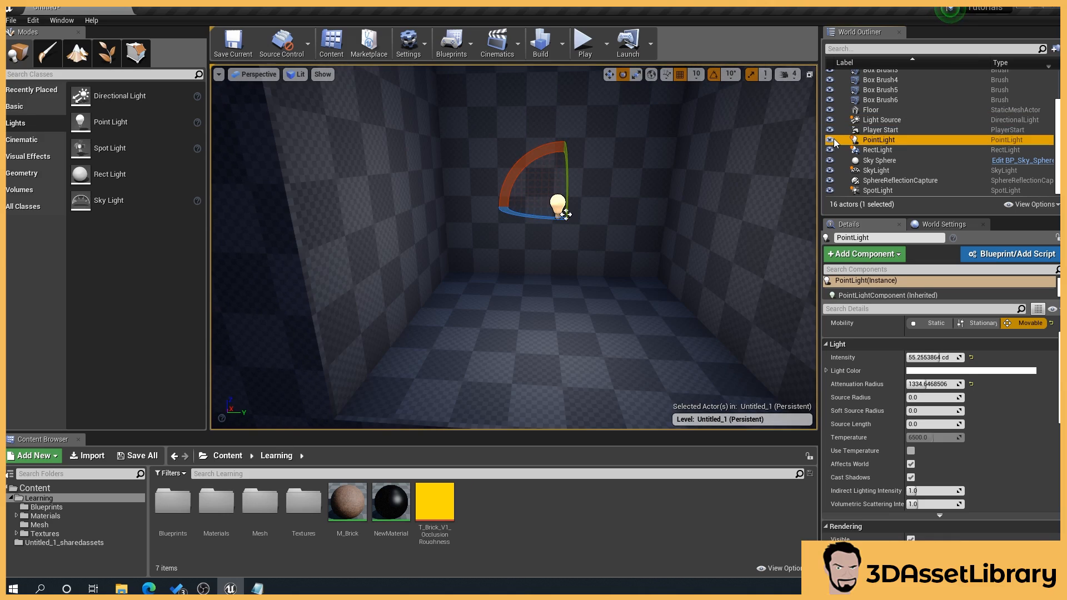
- Reduce the point light's attenuation radius to about 511, and raise it back to about 1284
right_click_drag(656, 201, 674, 180)
key("s")
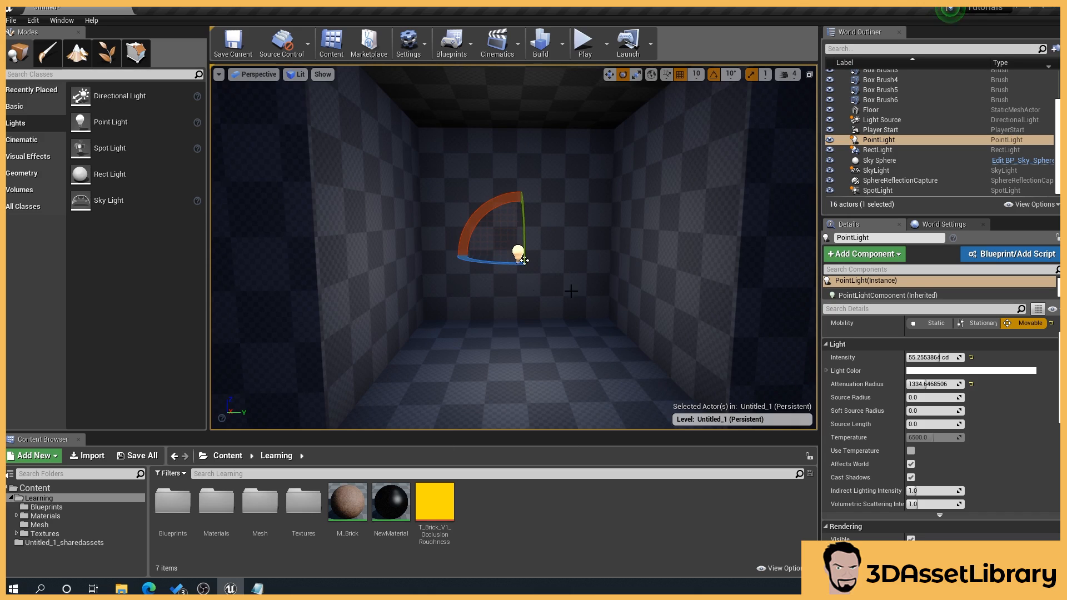
right_click_drag(754, 358, 757, 359)
key("s")
scroll(982, 402, "up", 2)
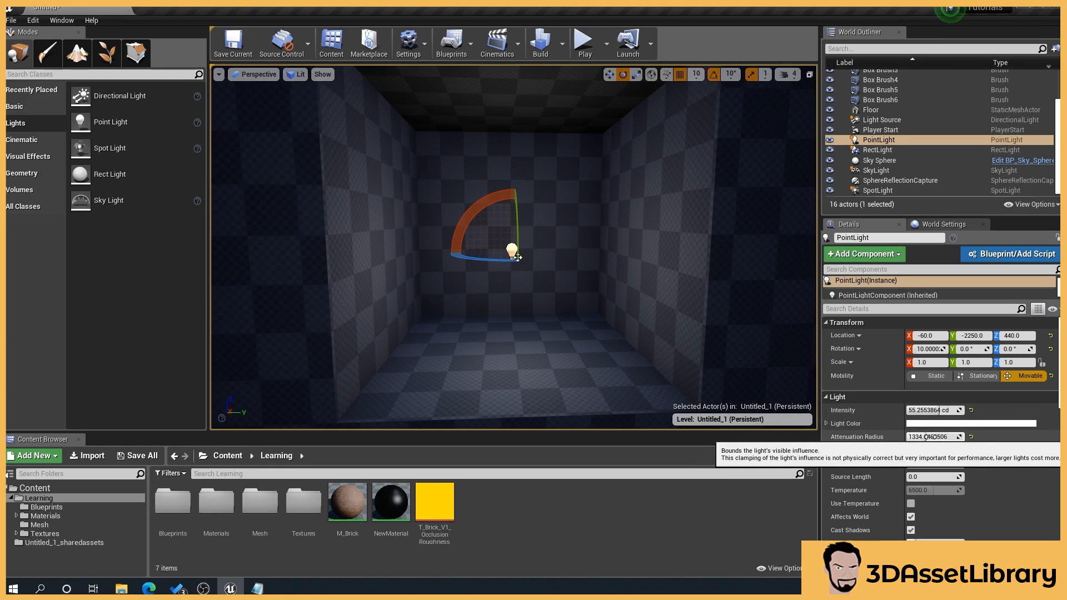
left_click_drag(932, 437, 914, 436)
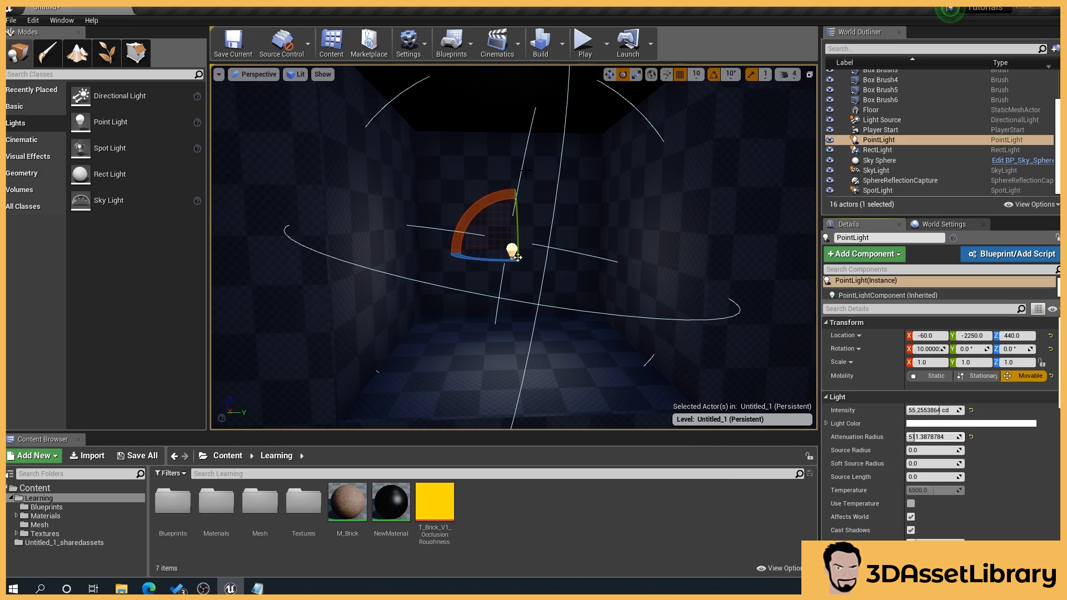
mouse_move(517, 258)
left_mouse_down()
mouse_move(506, 292)
mouse_move(507, 268)
mouse_move(520, 271)
left_mouse_up()
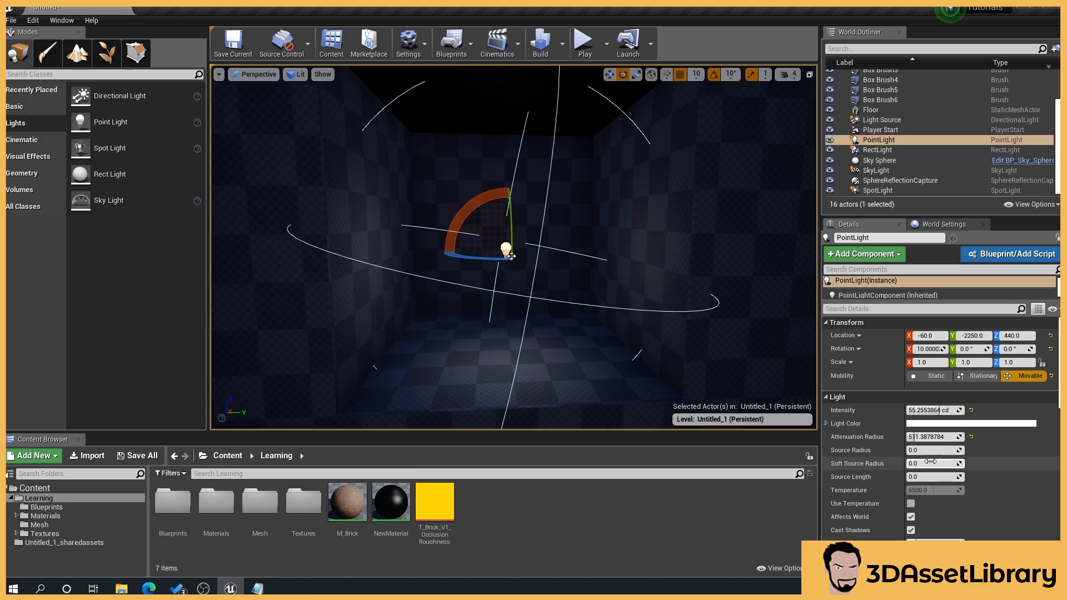
left_click_drag(914, 436, 926, 437)
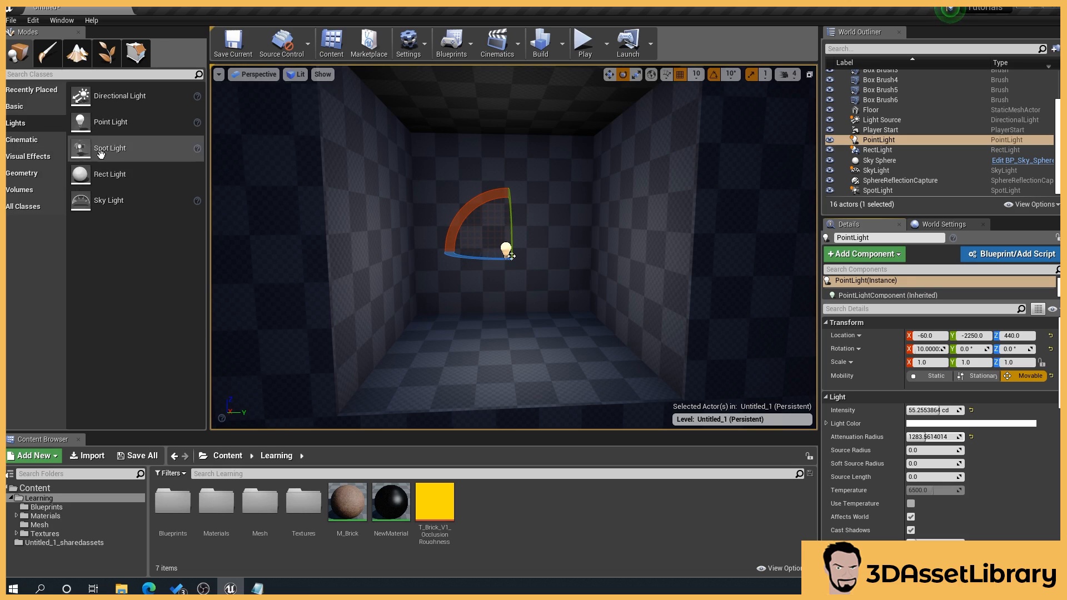
- Select the SpotLight near the ceiling of the neighbouring box room and set its attenuation radius to about 1074
key("d")
right_click_drag(433, 262, 434, 262)
left_click(450, 148)
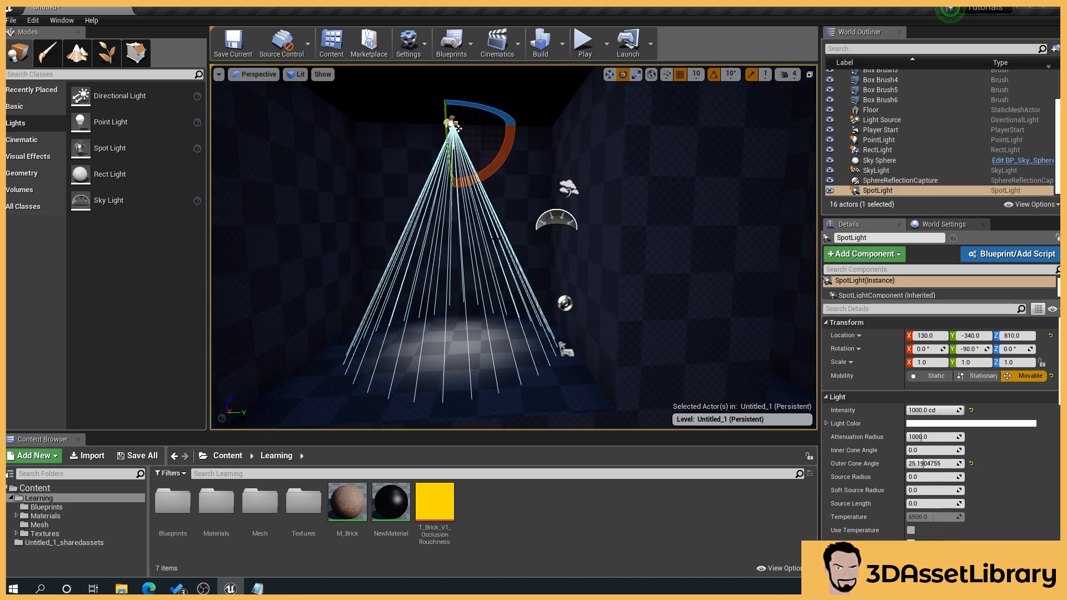
middle_click_drag(457, 128, 488, 121)
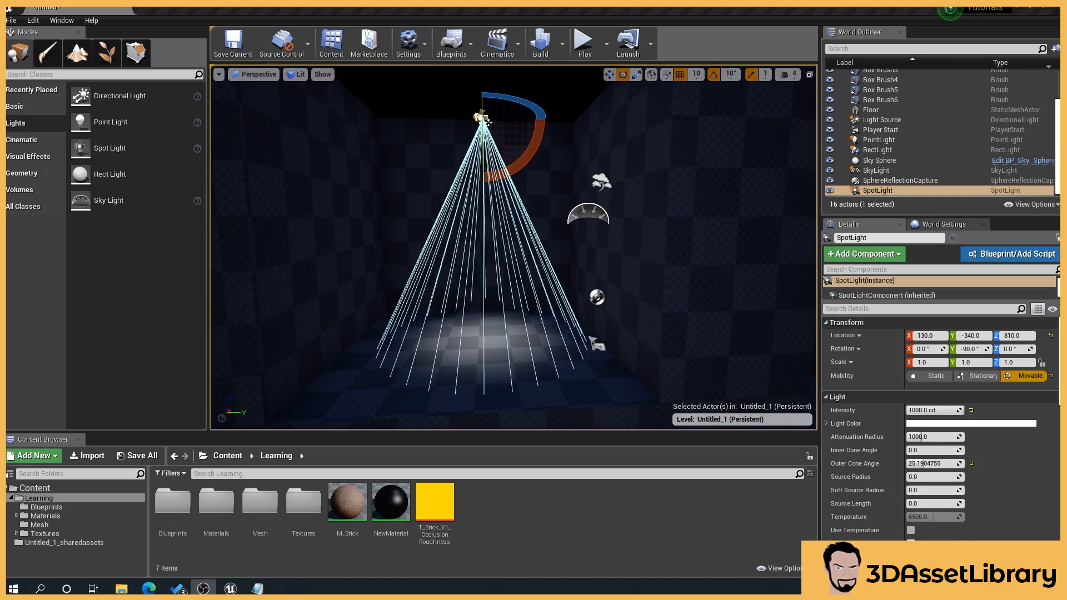
middle_click_drag(487, 121, 560, 105)
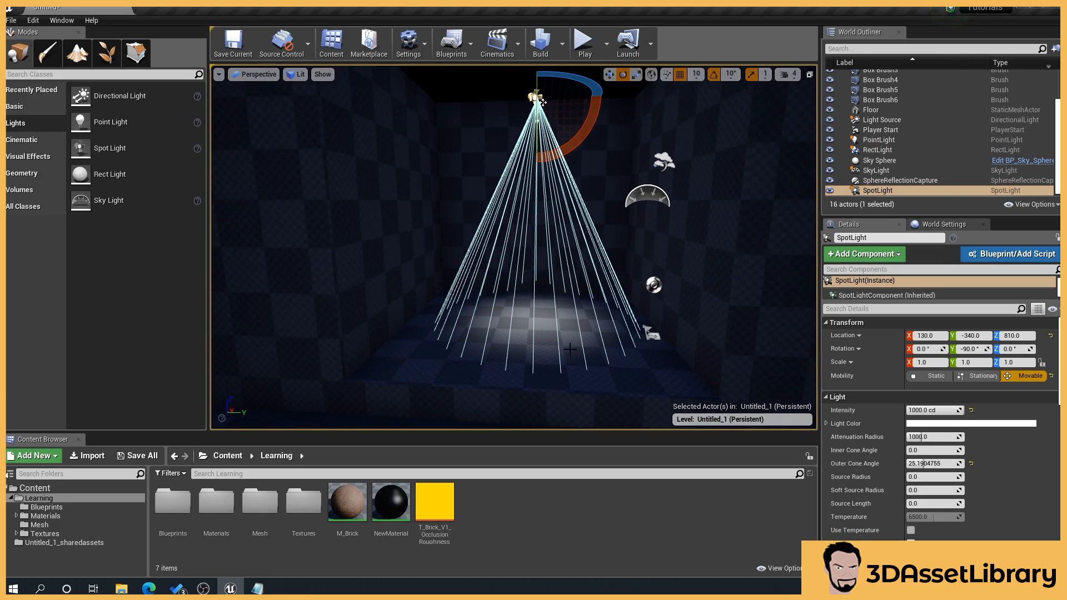
left_click(403, 239)
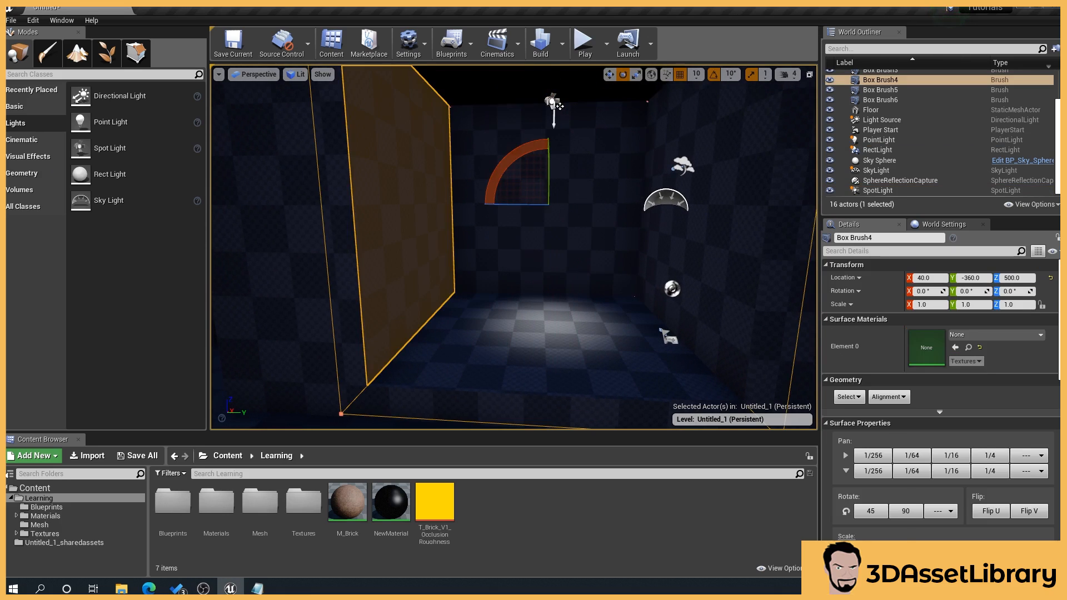
key("ctrl+z")
left_click_drag(621, 245, 637, 225)
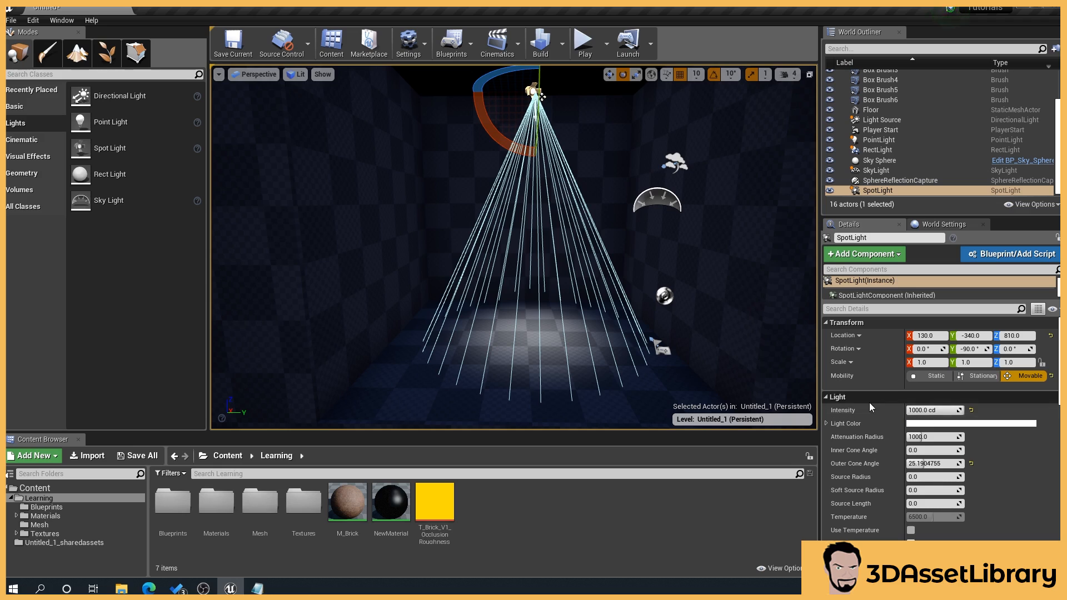
mouse_move(921, 435)
left_mouse_down()
mouse_move(909, 435)
mouse_move(923, 436)
left_mouse_up()
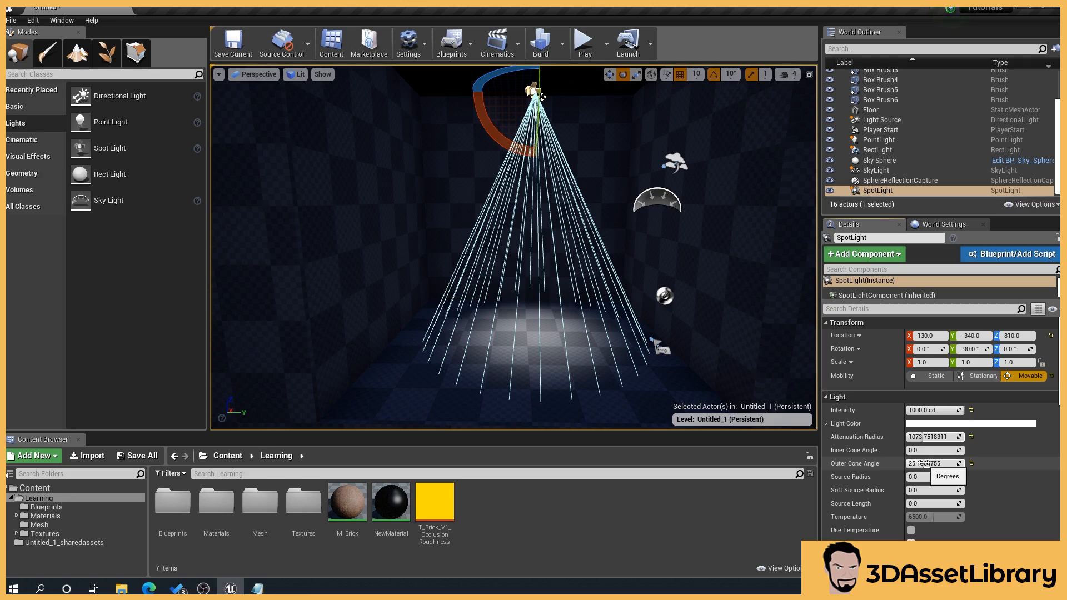
- Adjust the spotlight's cone, setting the outer cone angle to about 34.1 and the inner cone angle to about 32.6 degrees
left_click_drag(924, 464, 936, 464)
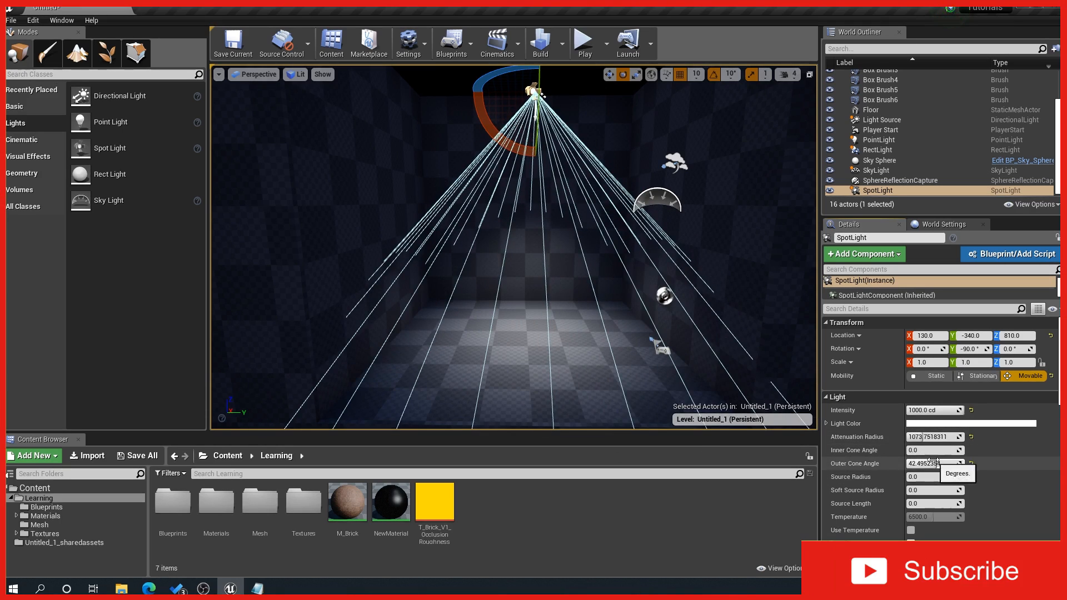
mouse_move(933, 464)
left_mouse_down()
mouse_move(912, 450)
mouse_move(928, 450)
left_mouse_up()
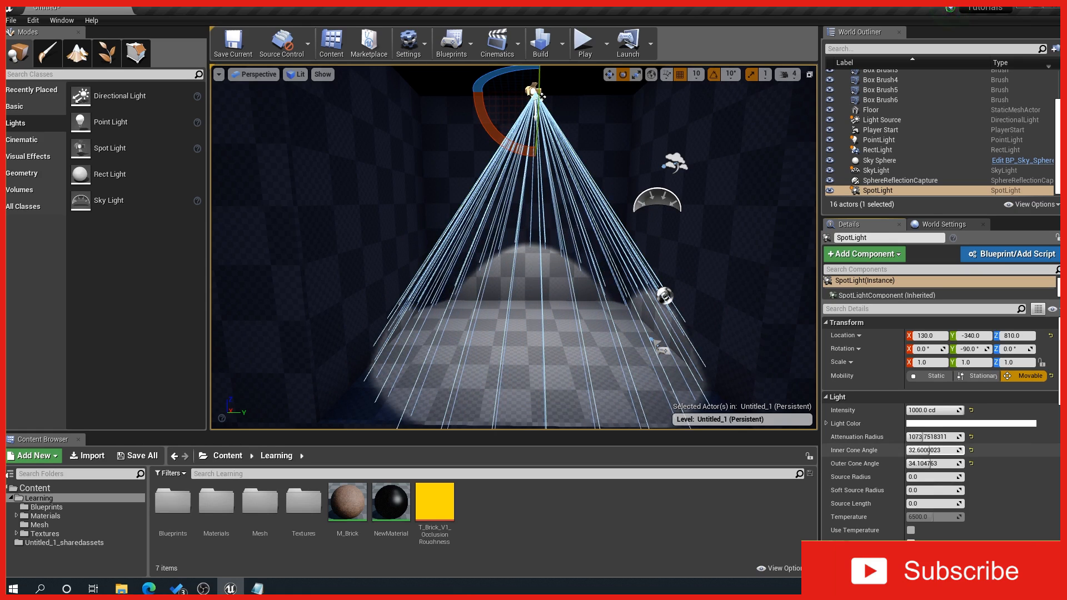
- View the room without the spotlight's guide lines, reselect the SpotLight, and set its inner cone angle to about 20.6 degrees
left_click(391, 328)
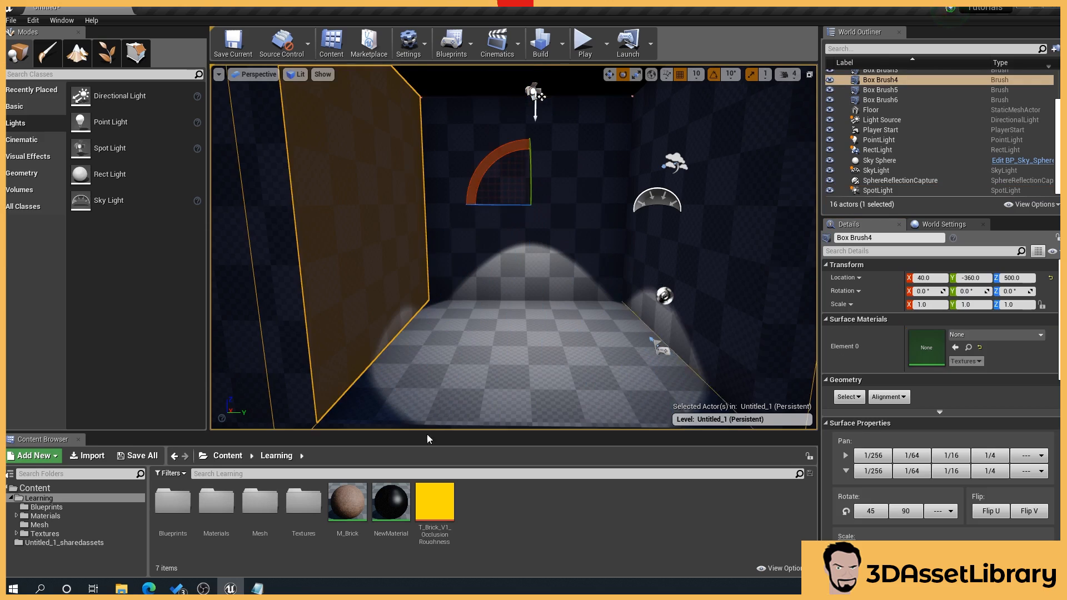
left_click_drag(423, 383, 400, 437)
left_click(443, 402)
left_click_drag(443, 401, 468, 378)
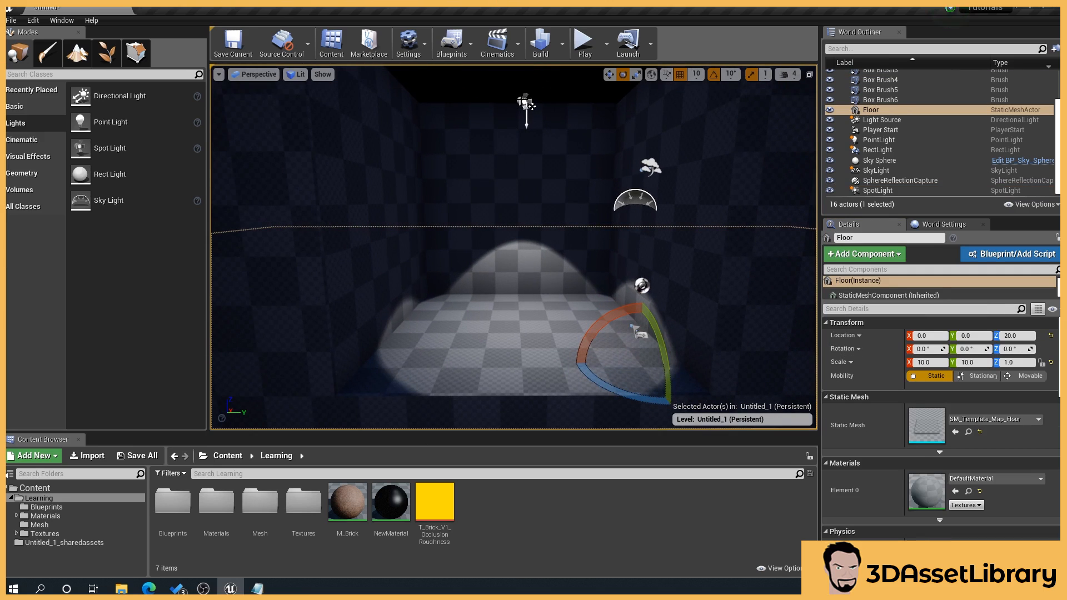
left_click(526, 103)
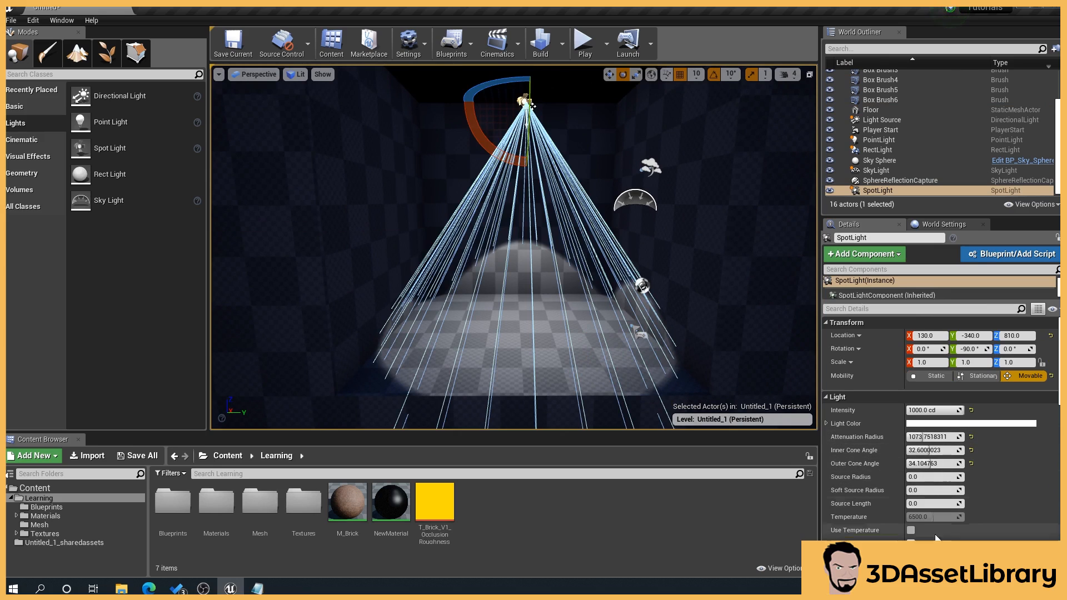
left_click_drag(941, 451, 932, 450)
scroll(498, 261, "down", 5)
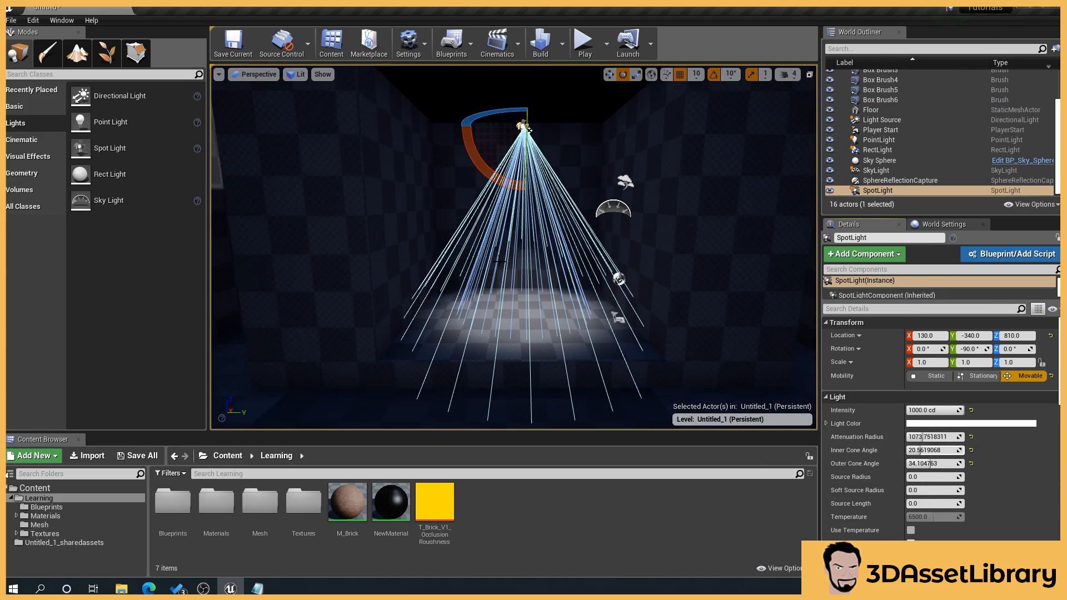
scroll(499, 261, "down", 3)
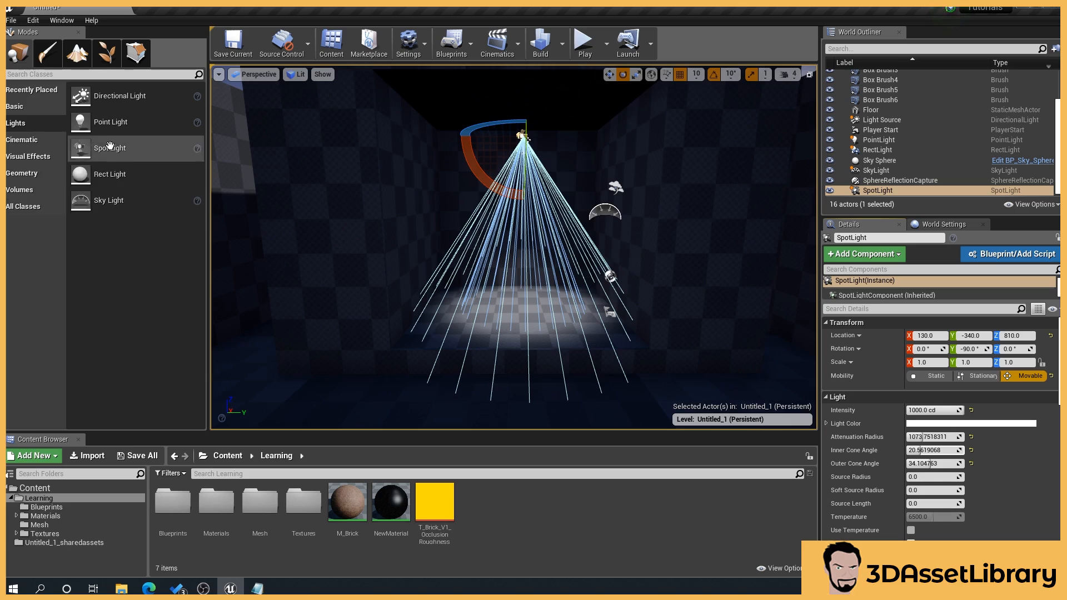
- Select the RectLight near the ceiling of the neighbouring checkered box room
middle_click_drag(445, 295, 667, 305)
key("w")
mouse_move(471, 263)
right_mouse_down()
mouse_move(482, 263)
mouse_move(471, 263)
right_mouse_up()
left_click(492, 131)
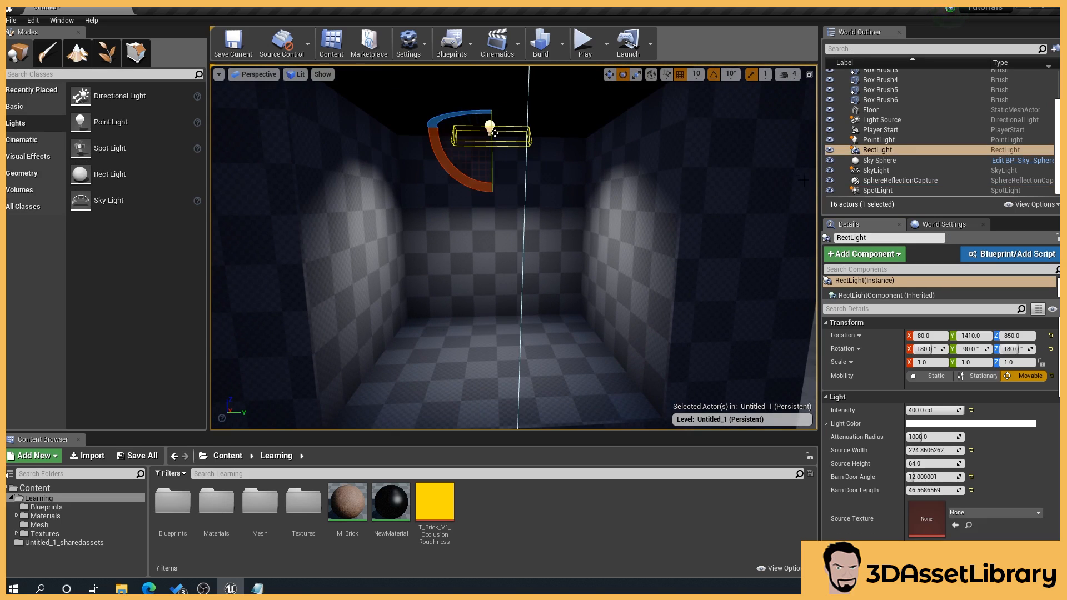
- Examine from several angles how the rect light illuminates the walls and floor of its box room
mouse_move(536, 291)
right_mouse_down()
mouse_move(525, 287)
mouse_move(536, 291)
right_mouse_up()
key("w")
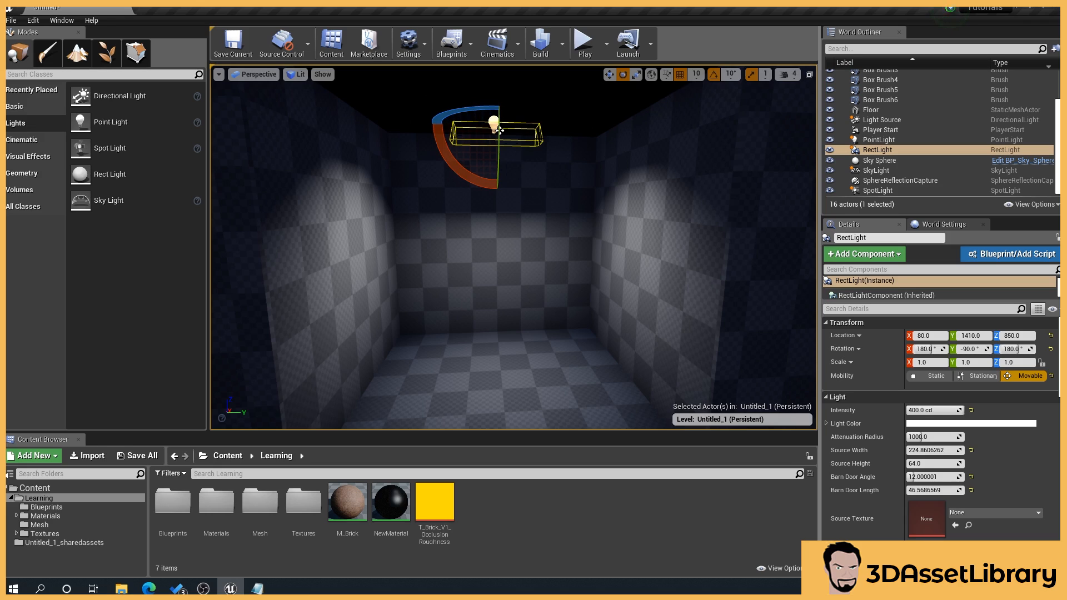
left_click_drag(544, 176, 511, 237)
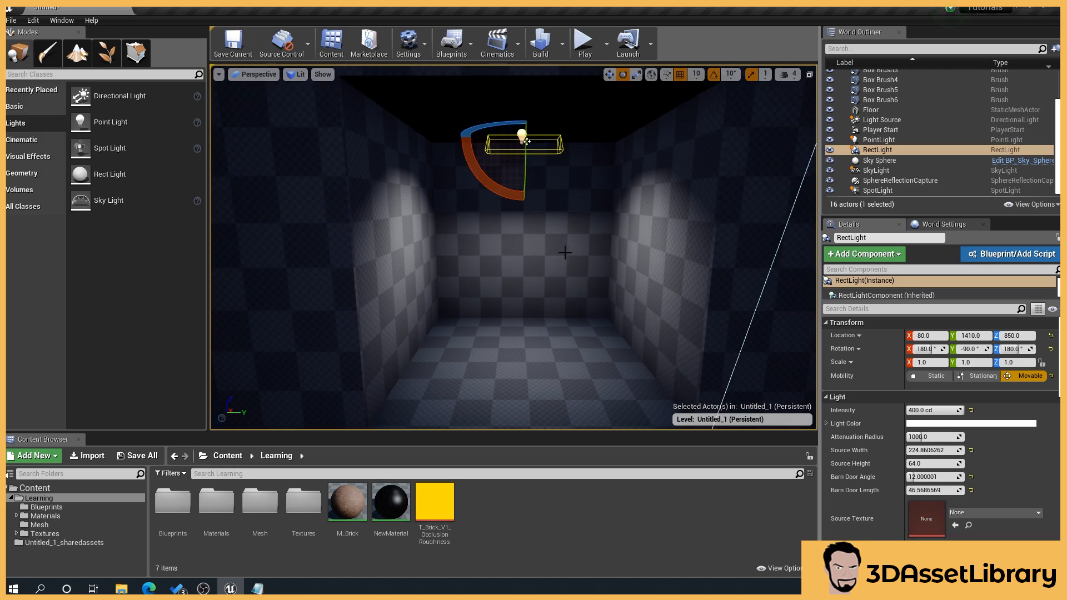
left_click_drag(611, 260, 607, 262)
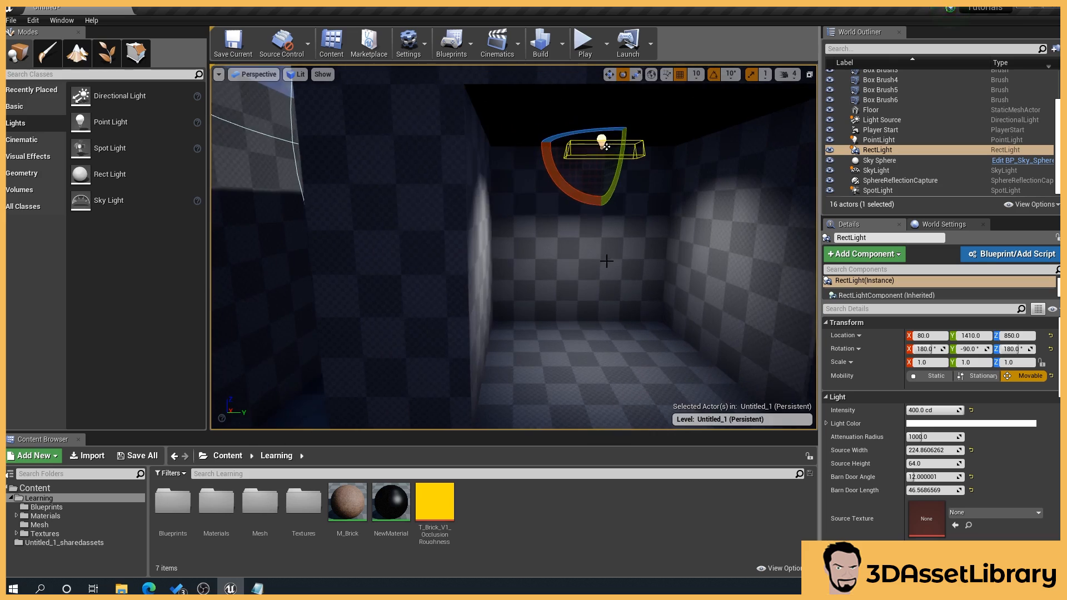
left_click_drag(574, 300, 700, 261)
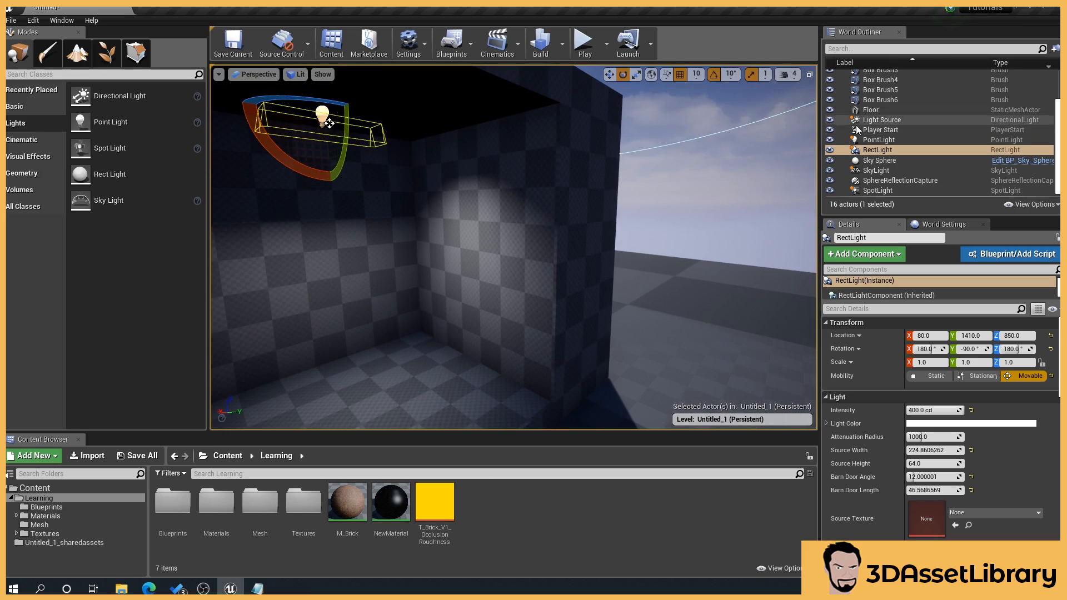
left_click_drag(605, 167, 580, 192)
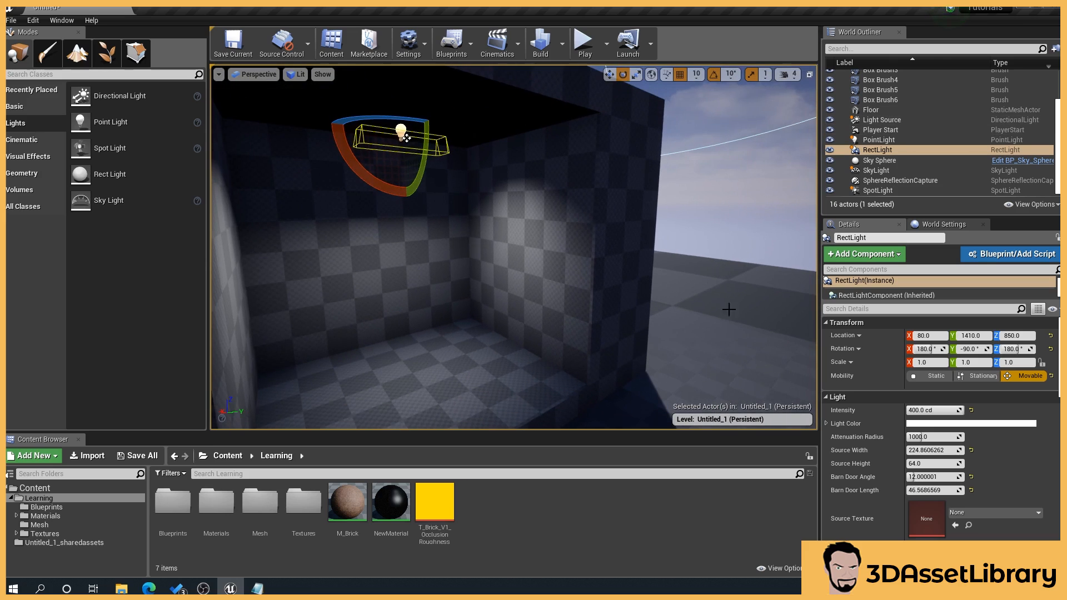
left_click_drag(317, 347, 321, 405)
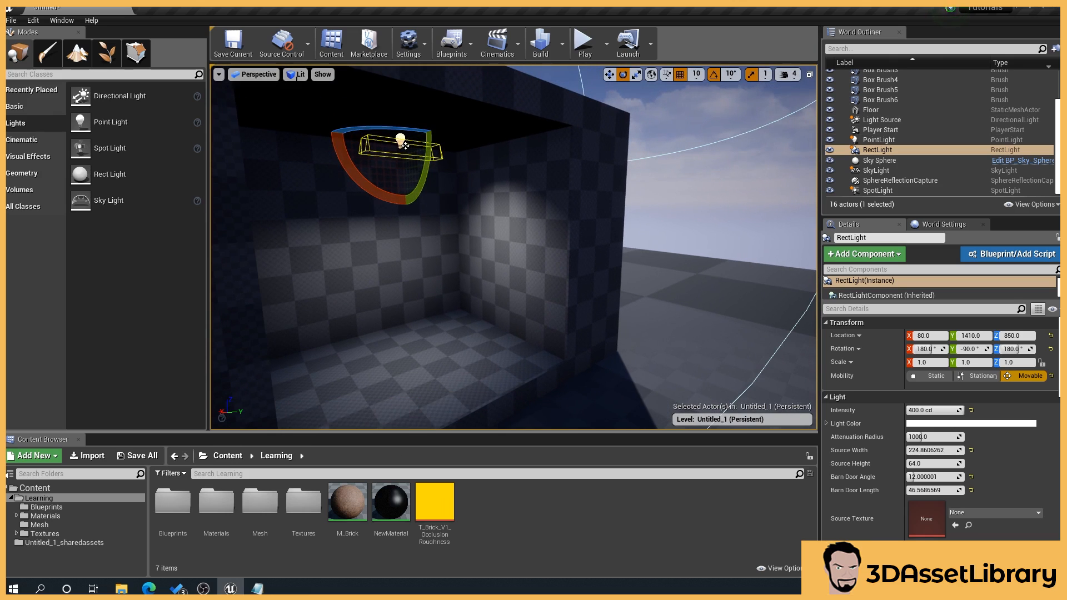
middle_click_drag(590, 296, 572, 296)
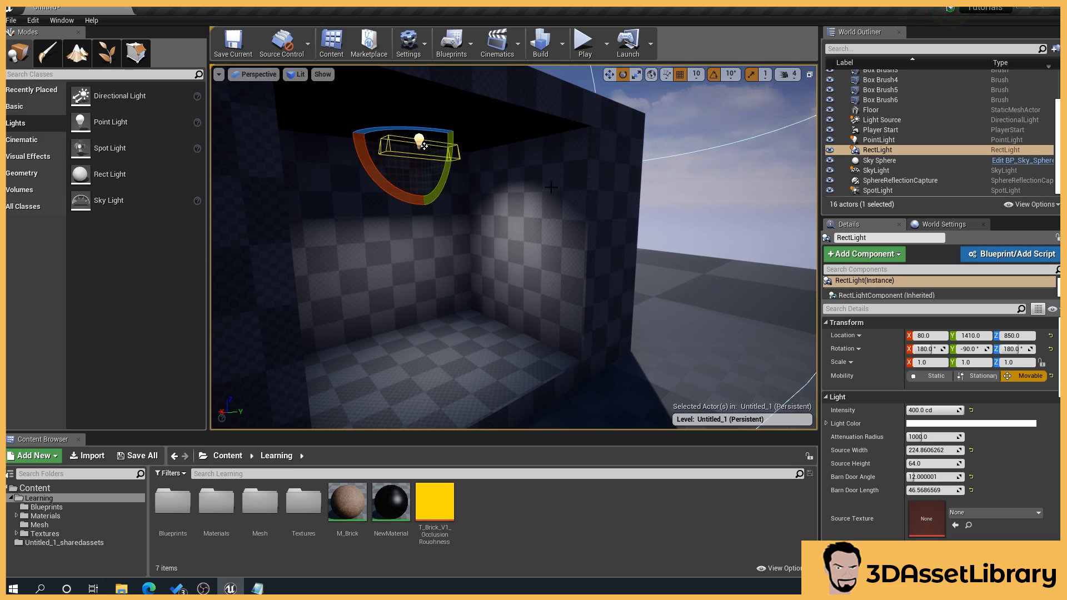
middle_click_drag(708, 229, 715, 232)
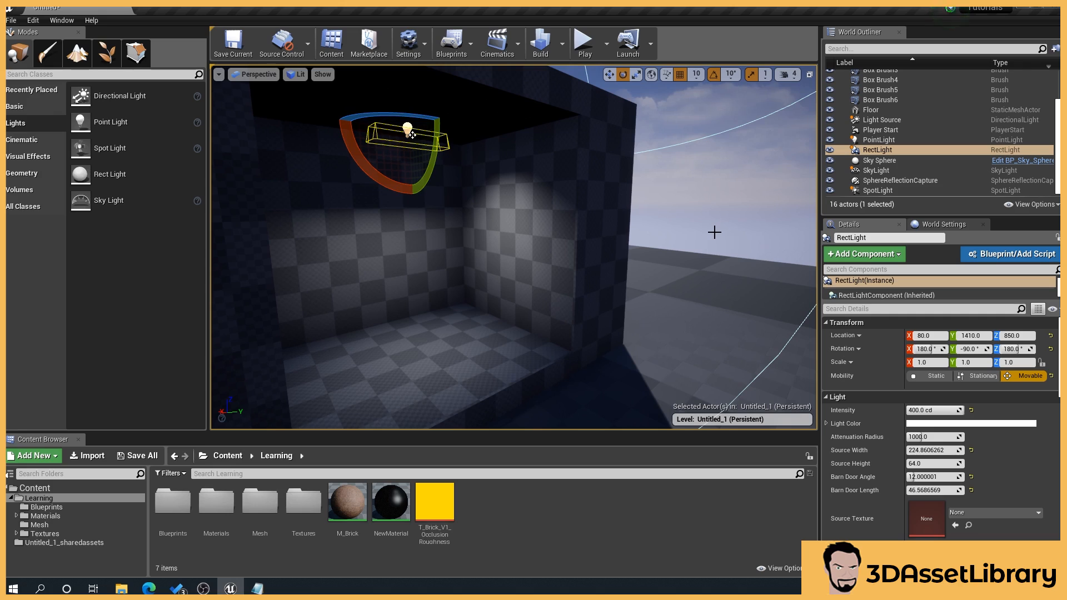
left_click_drag(479, 201, 468, 177)
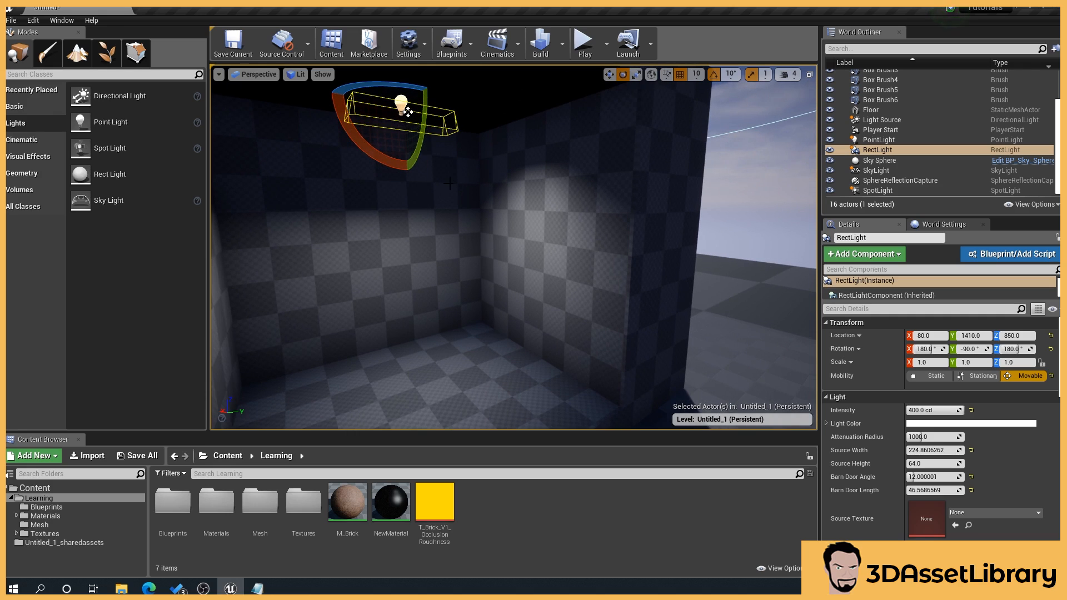
left_click_drag(507, 255, 480, 295)
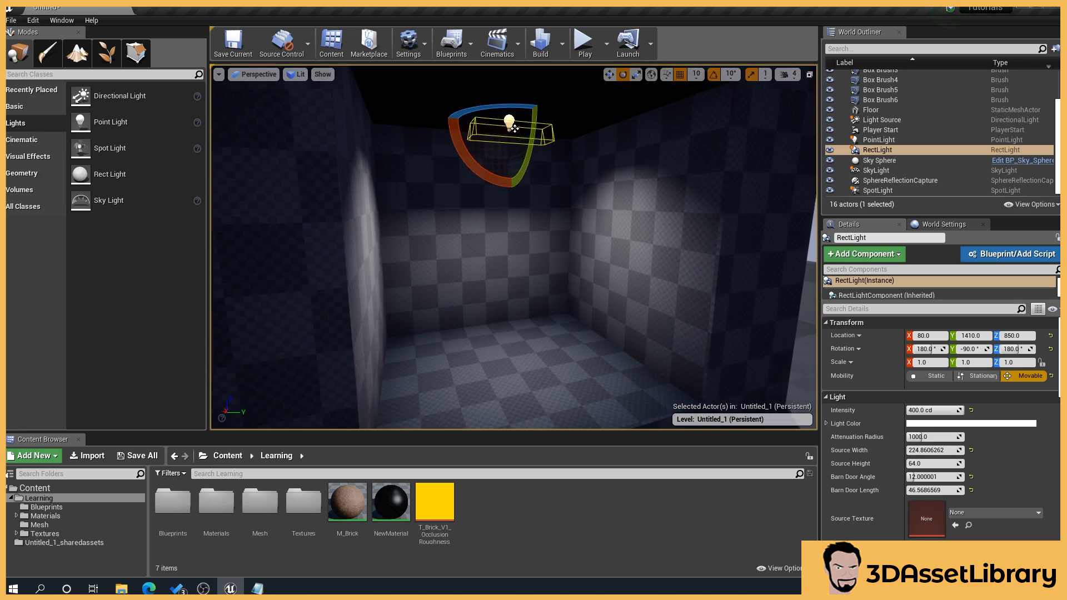
left_click_drag(643, 284, 661, 317)
left_click_drag(600, 239, 581, 275)
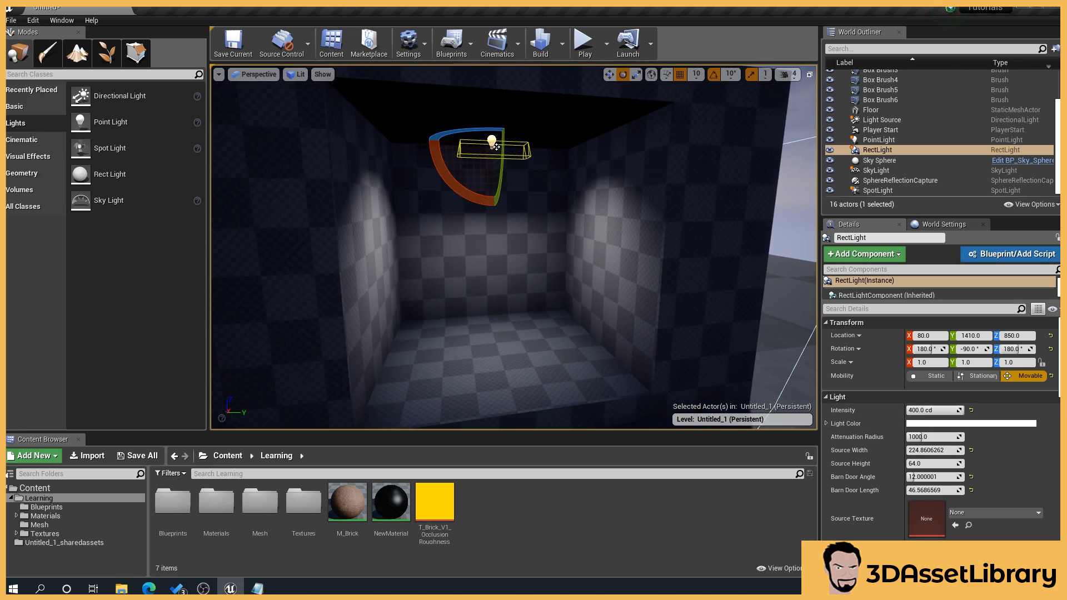
left_click_drag(517, 179, 501, 192)
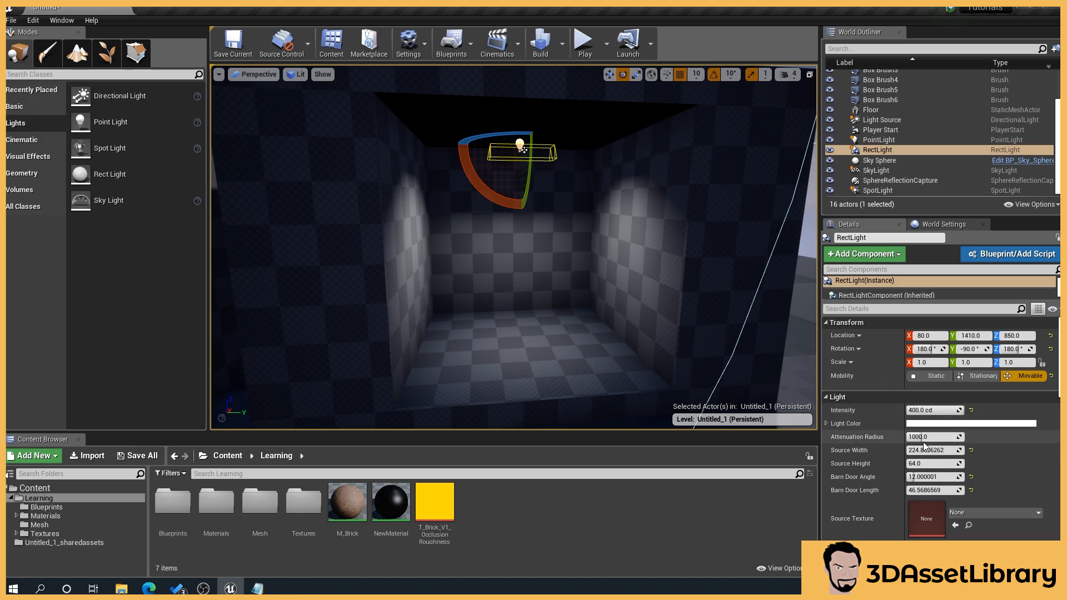
- Set the rect light's attenuation radius to about 960, source width to about 838 and source height to about 288
left_click_drag(926, 437, 977, 451)
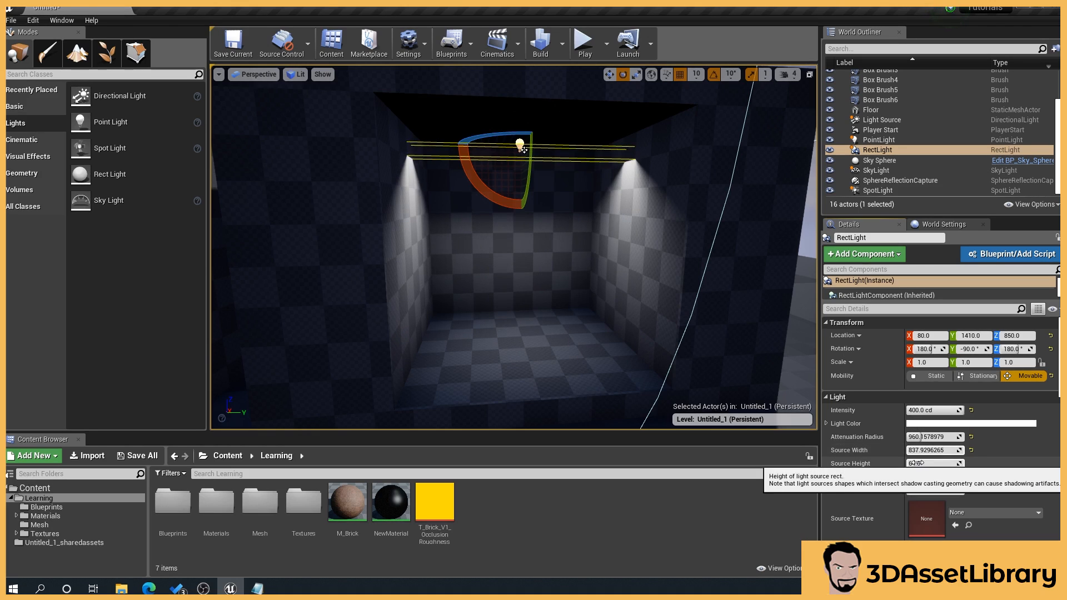
left_click_drag(913, 463, 936, 463)
left_click_drag(560, 258, 562, 233)
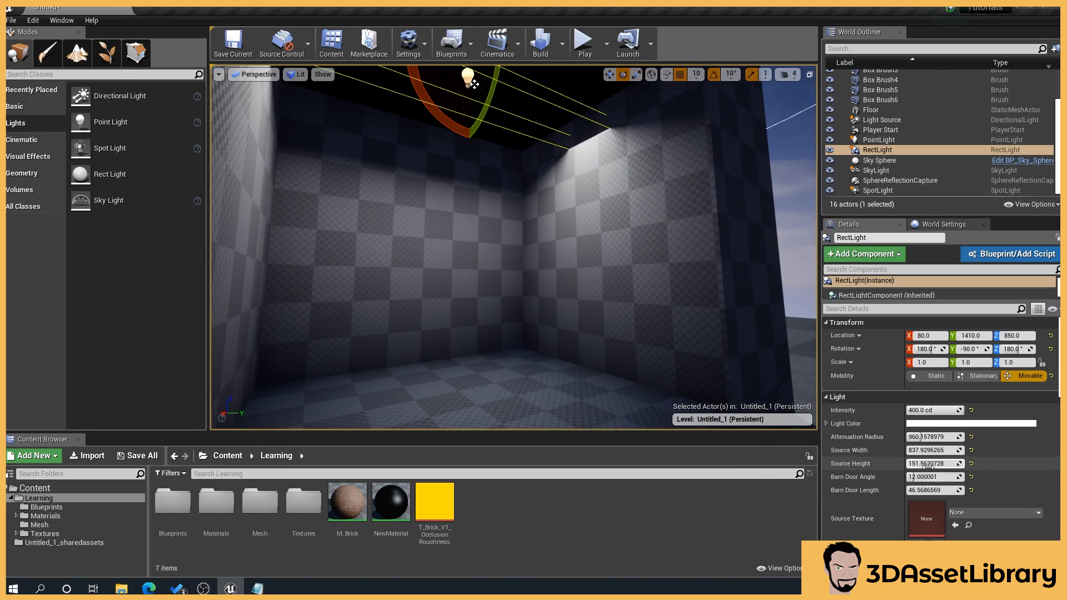
left_click_drag(926, 463, 960, 464)
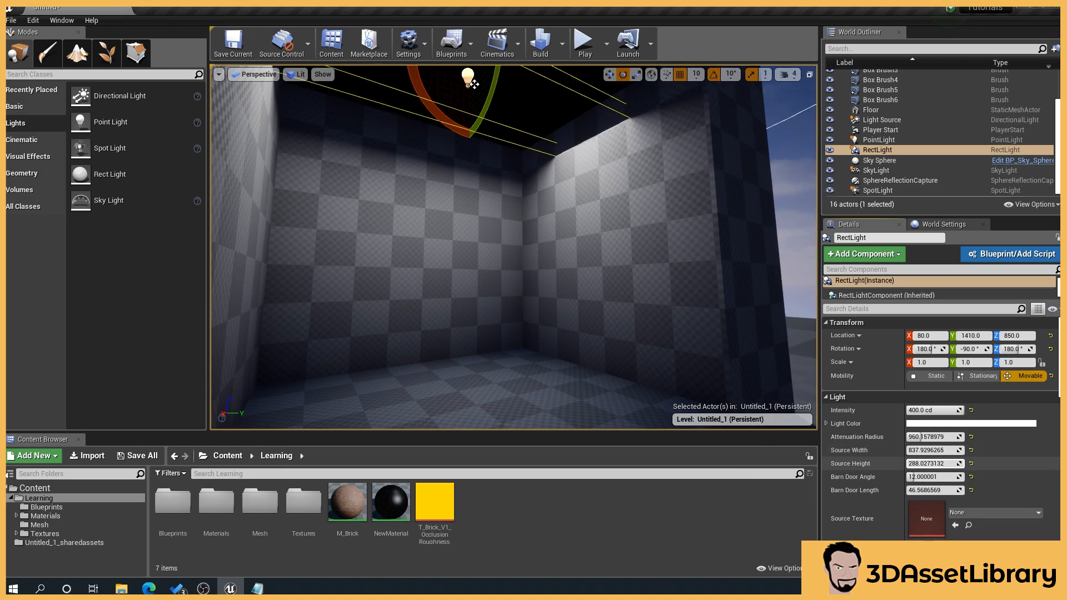
- Try a barn door angle of 90 degrees on the rect light, and settle on about 25.7 with a barn door length of about 254
right_click_drag(633, 240, 606, 243)
right_click_drag(788, 387, 790, 400)
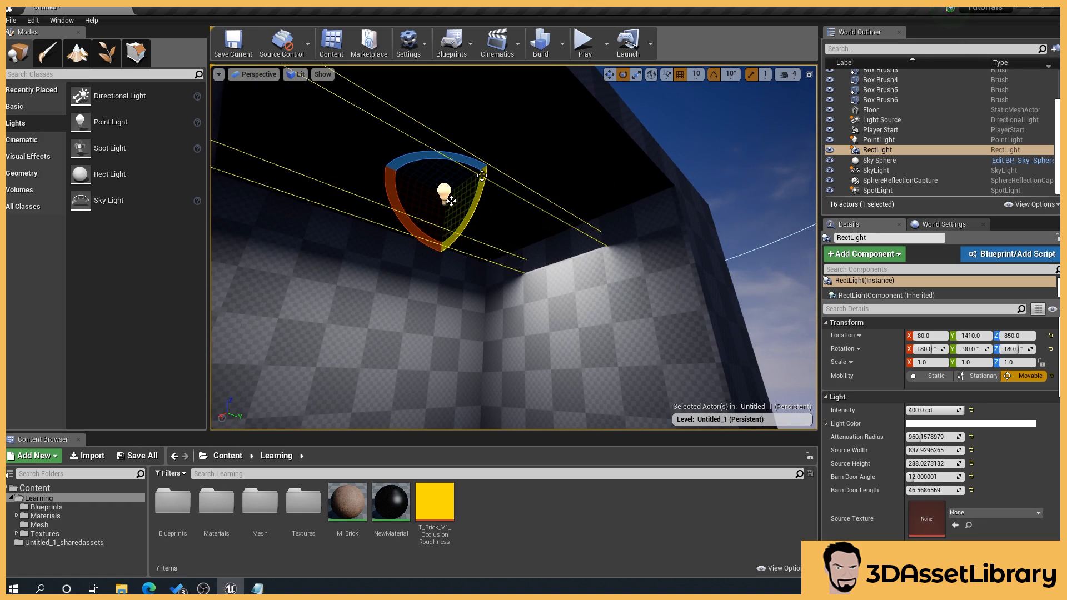
left_click_drag(913, 478, 958, 477)
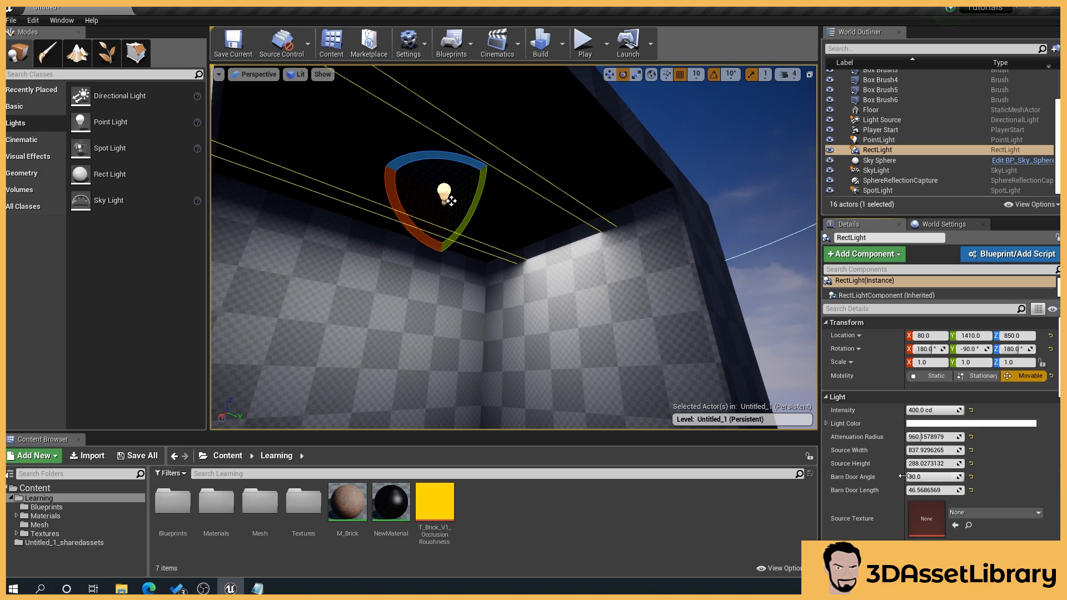
right_click_drag(619, 299, 486, 306)
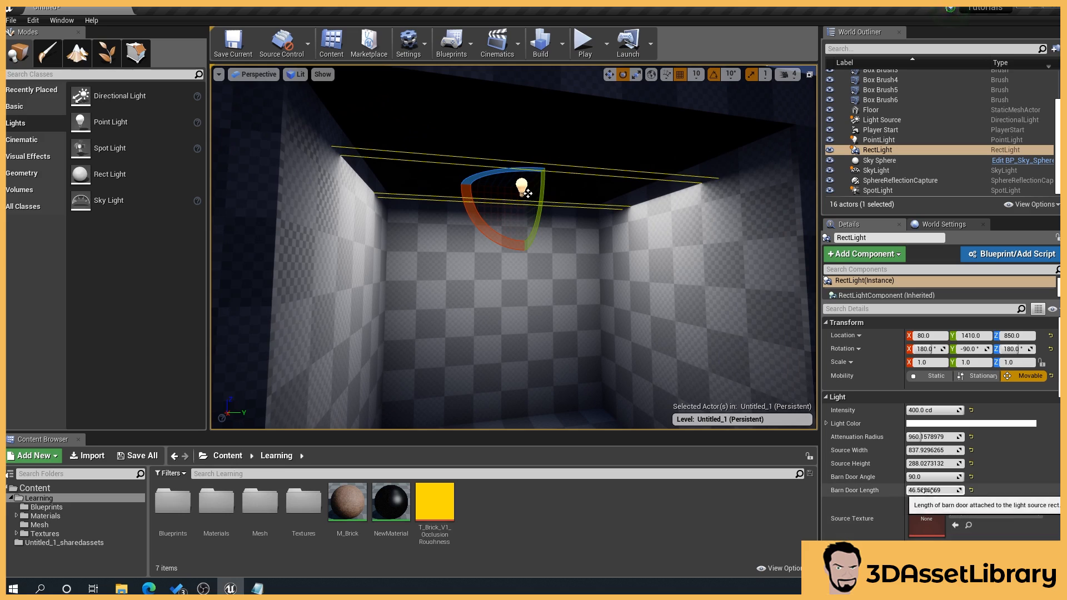
left_click_drag(926, 476, 975, 489)
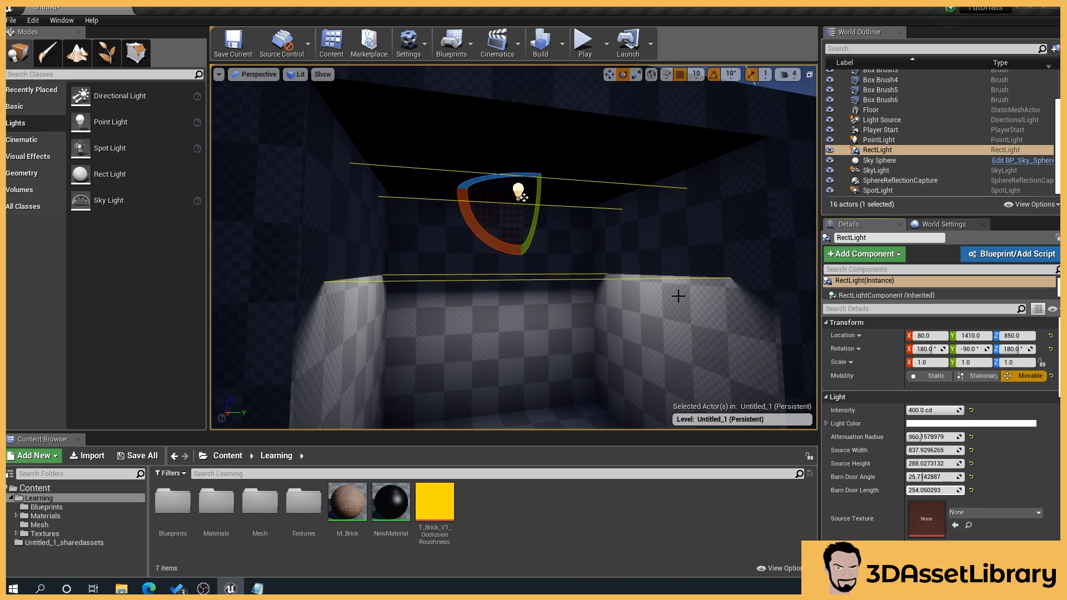
- Select the Sky Sphere to hide the rect light's guides and view the lit box room from outside
right_click_drag(678, 296, 540, 274)
left_click(788, 245)
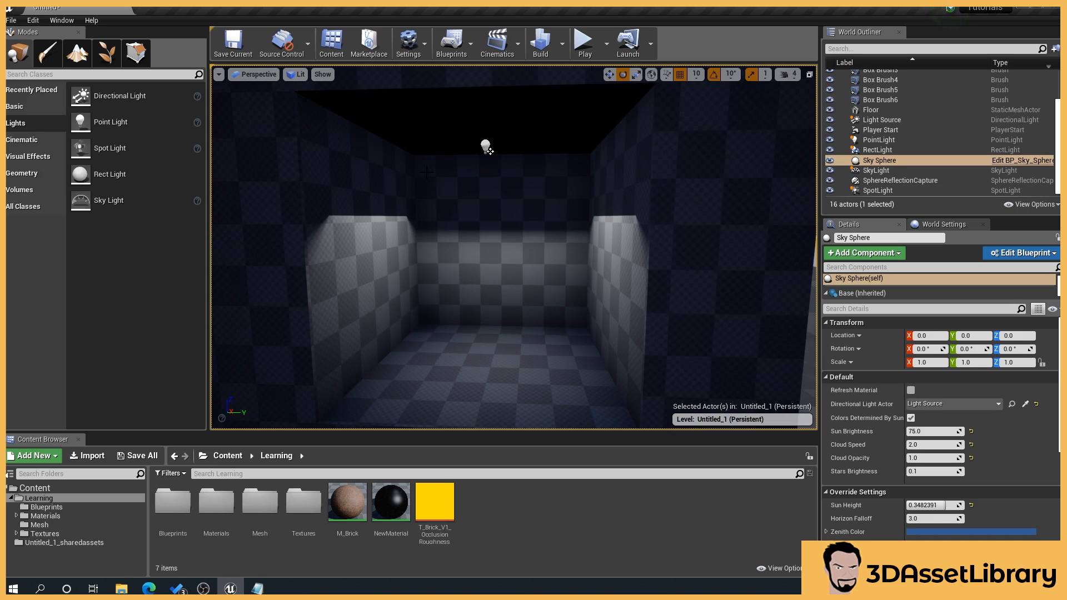
right_click_drag(381, 237, 486, 222)
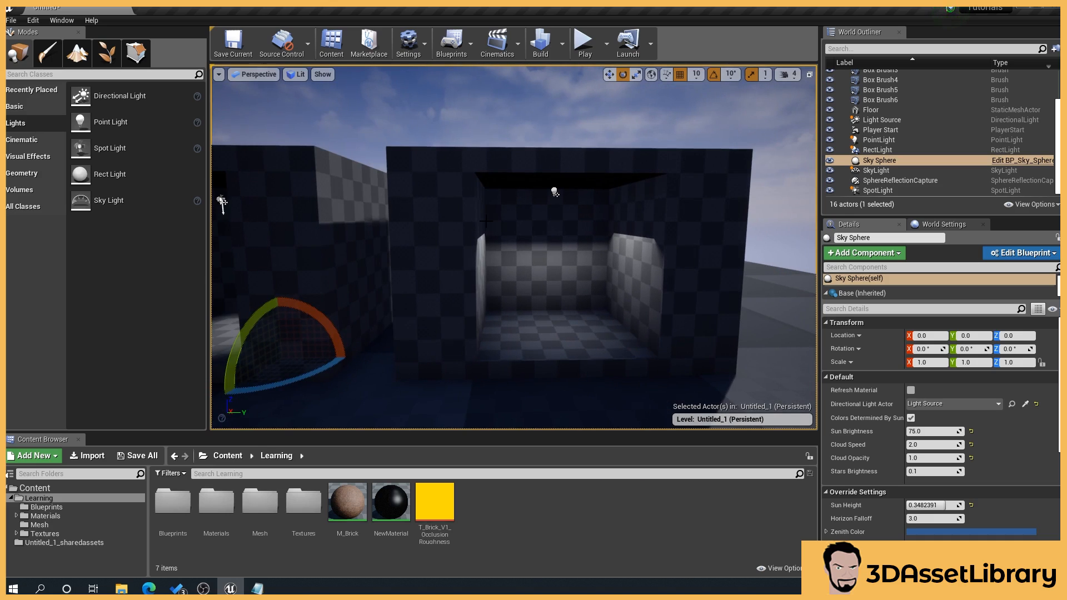
middle_click_drag(487, 223, 518, 240)
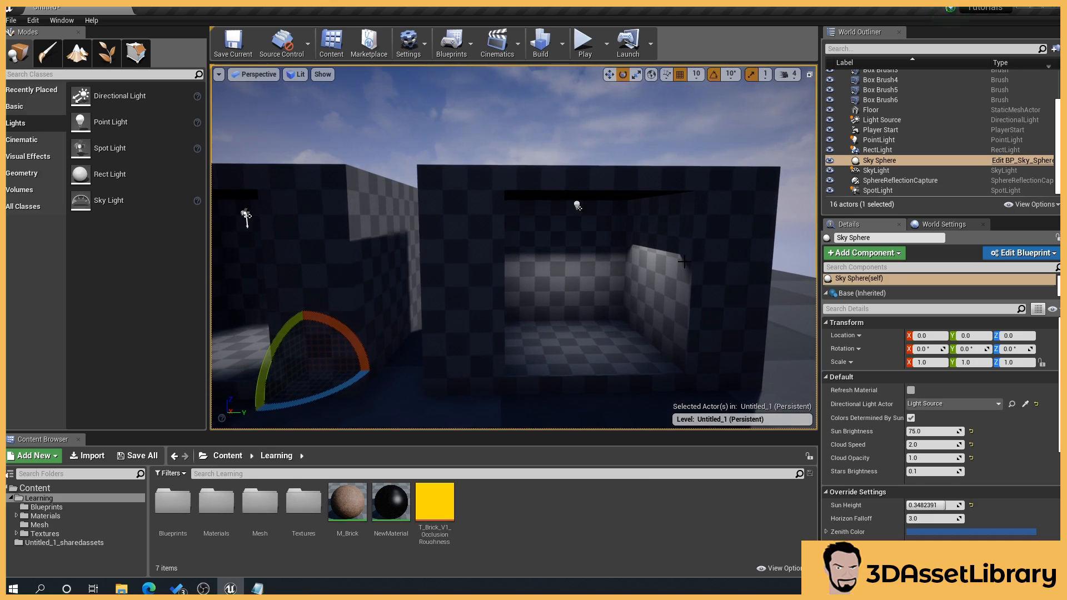